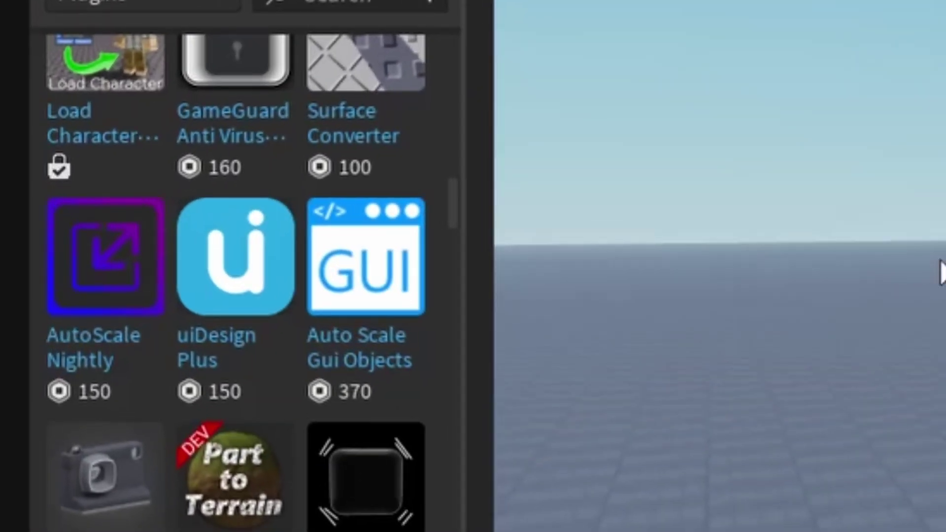
- Open the uiDesign Plus plugin details and widen the Toolbox to read them
mouse_move(283, 331)
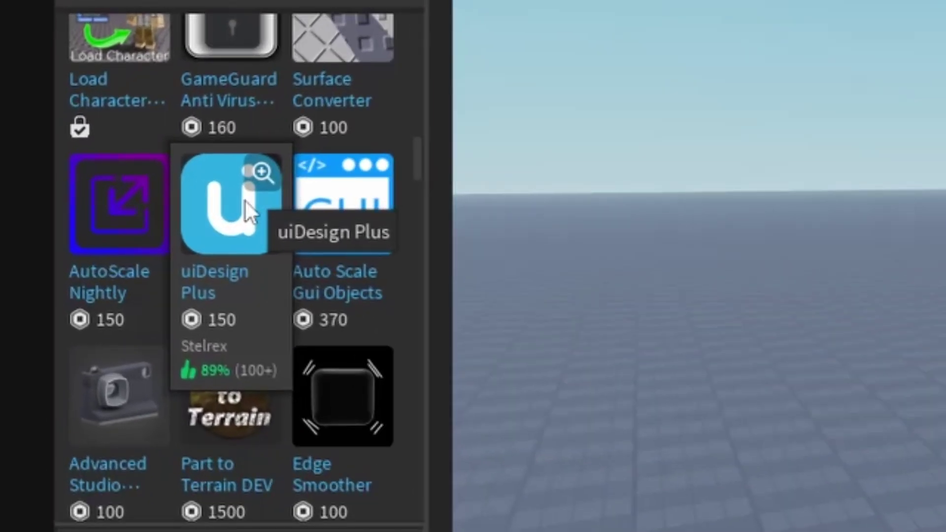
left_click(257, 173)
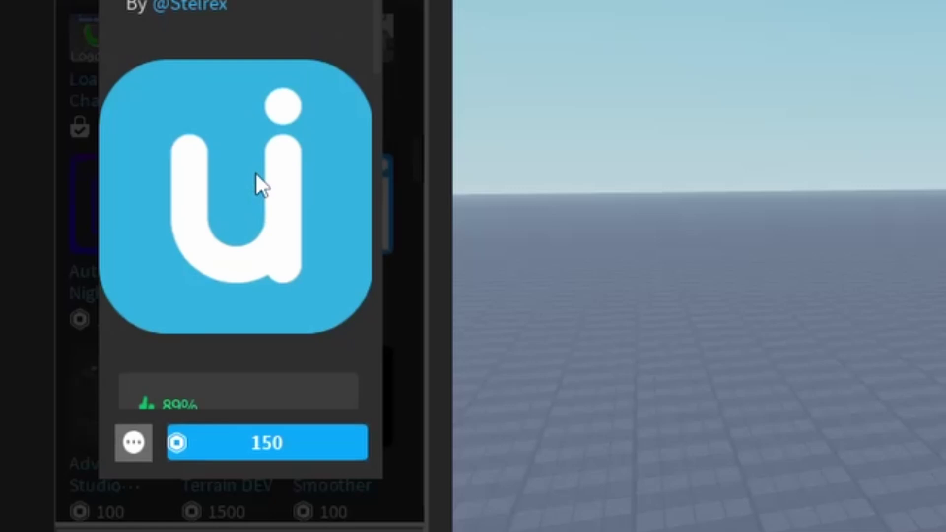
left_click_drag(445, 329, 664, 324)
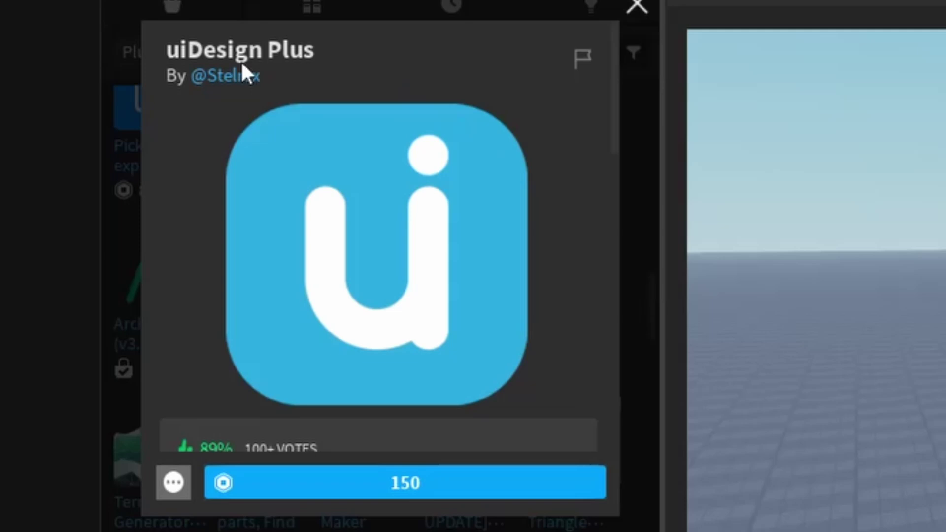
scroll(345, 241, "down", 10)
scroll(380, 268, "up", 4)
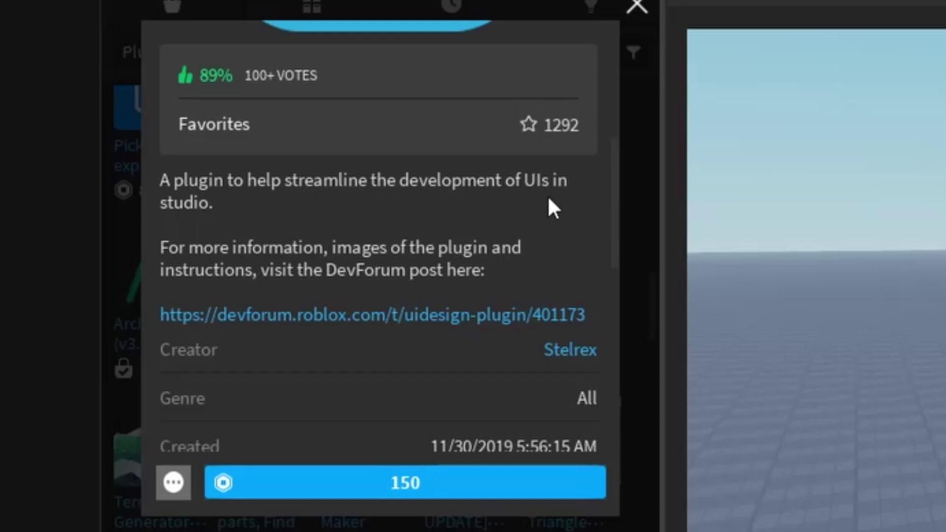
scroll(542, 202, "down", 6)
- Look at the Roundify plugin's details, then return to the uiDesign Plus listing
mouse_move(204, 237)
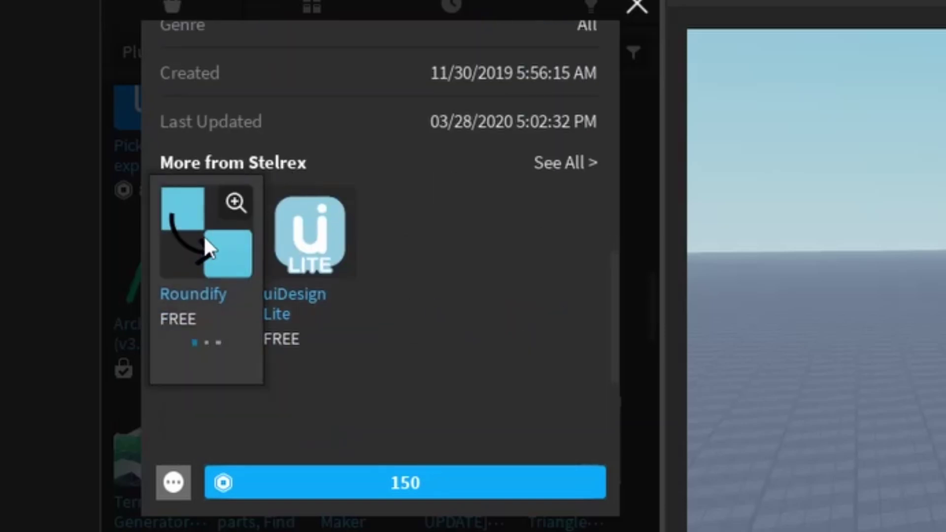
mouse_move(345, 256)
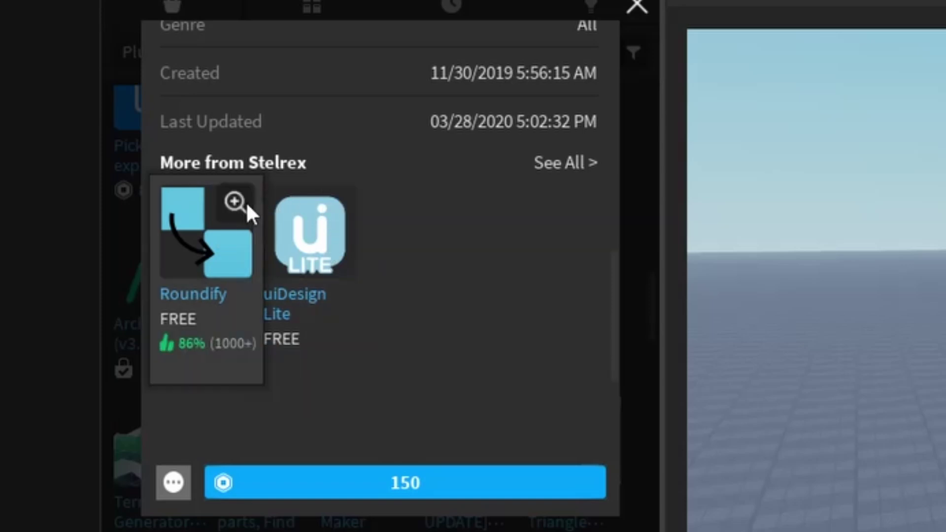
left_click(243, 211)
scroll(394, 335, "down", 4)
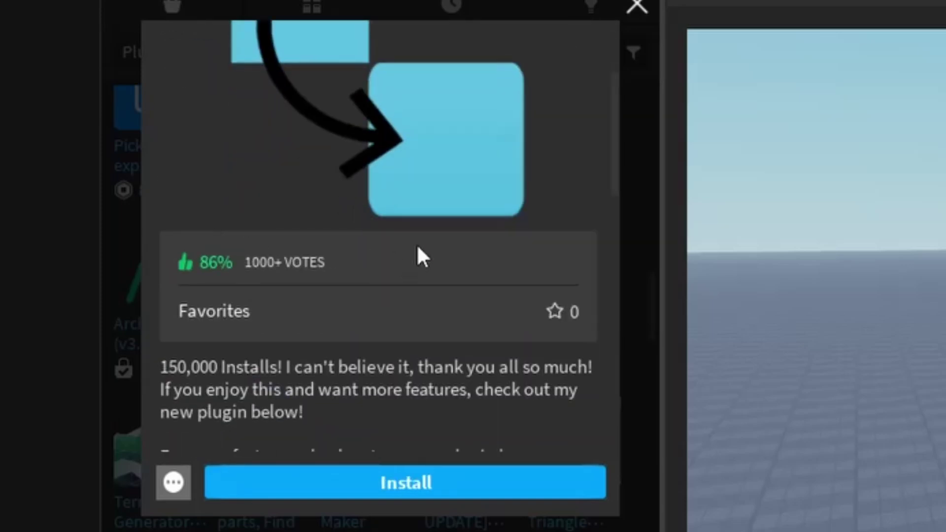
left_click(638, 7)
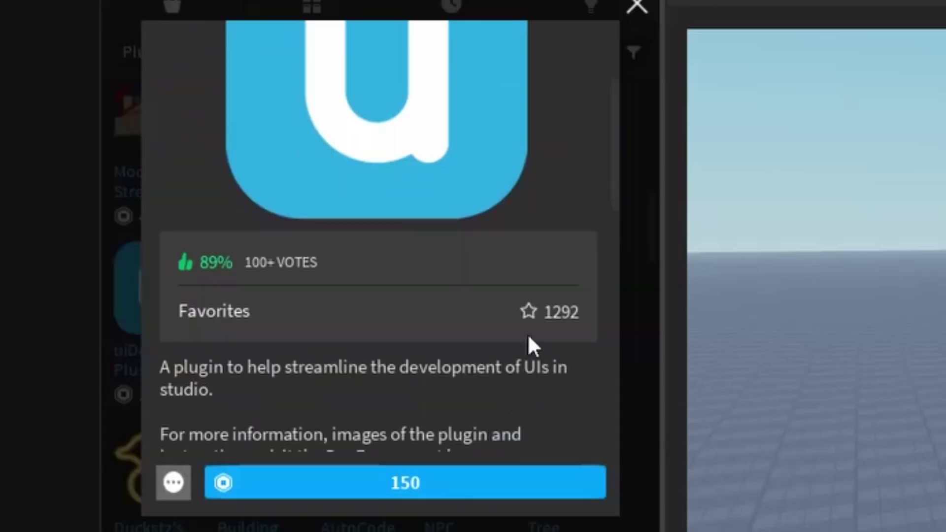
scroll(528, 336, "up", 4)
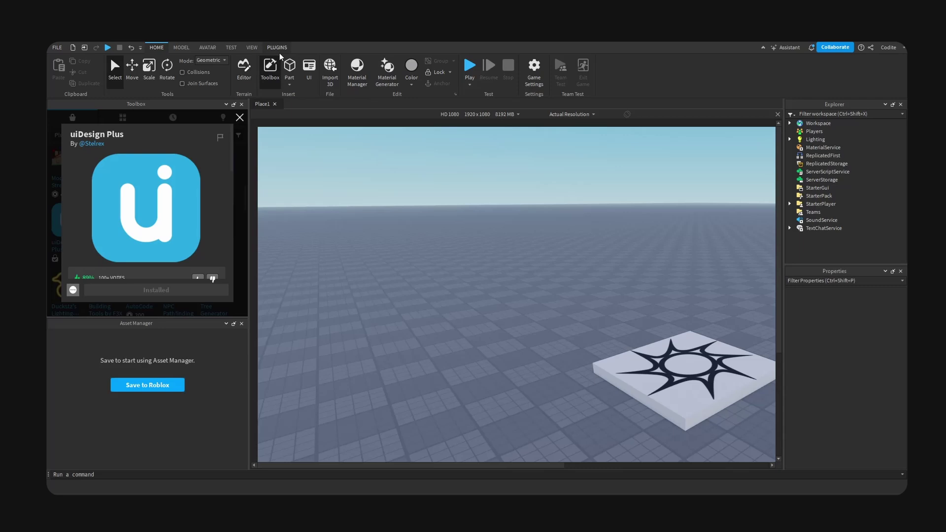
- Open the uiDesign Plus window from the Plugins tab as a floating panel
left_click(276, 48)
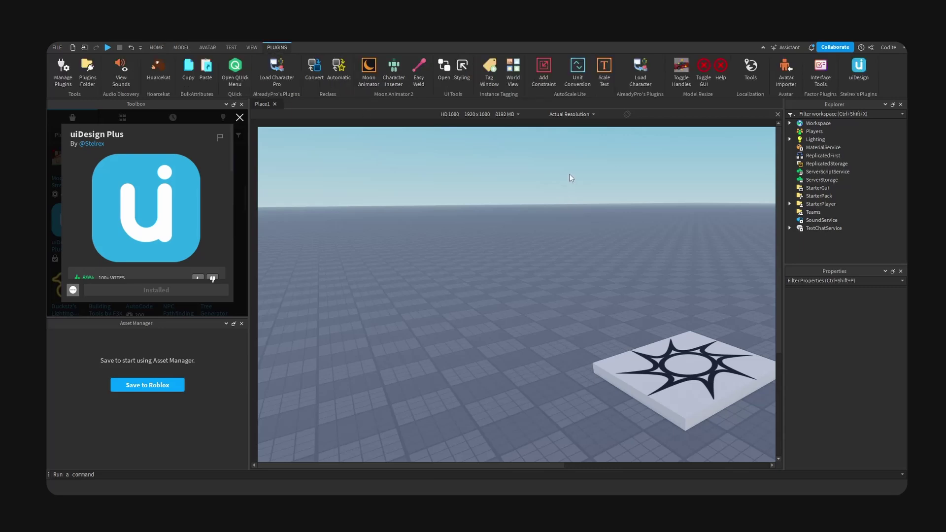
left_click(865, 78)
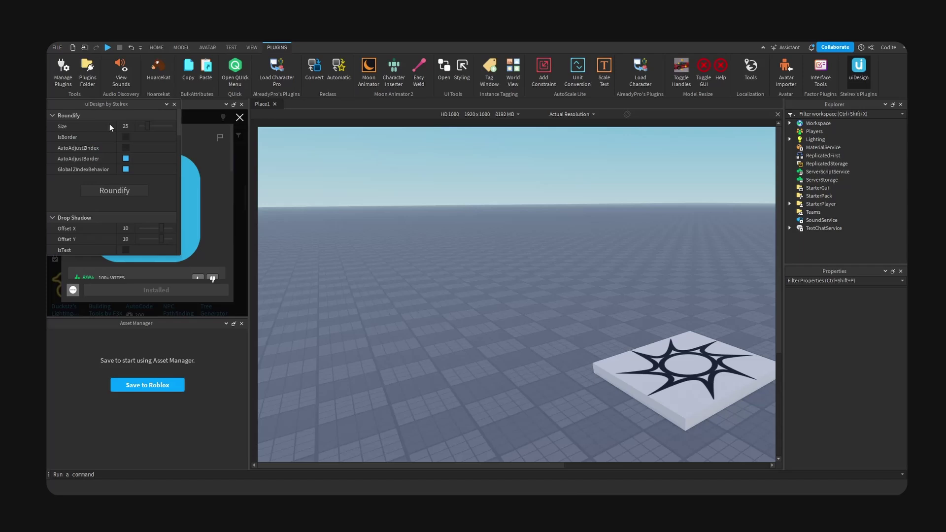
scroll(117, 131, "down", 5)
left_click_drag(133, 104, 366, 159)
scroll(374, 180, "up", 5)
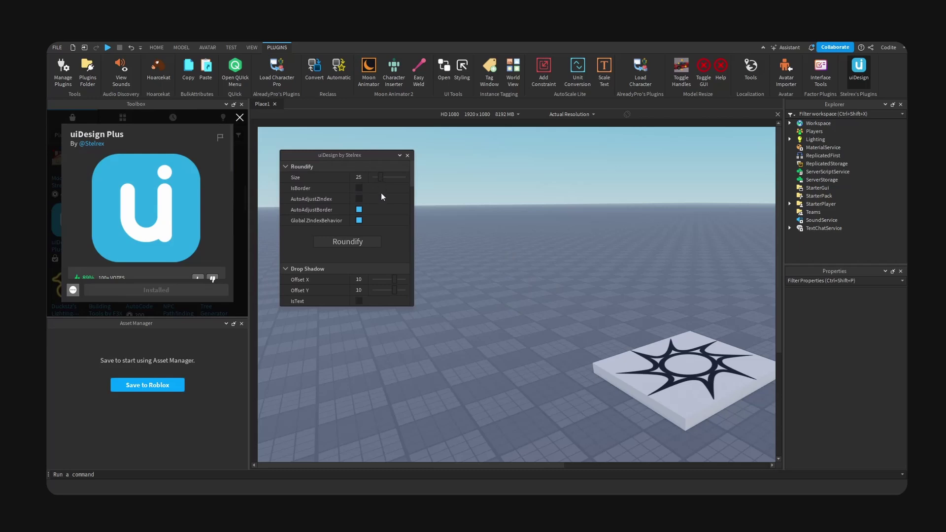
- Scroll through the uiDesign panel to explore its sections
scroll(382, 197, "down", 8)
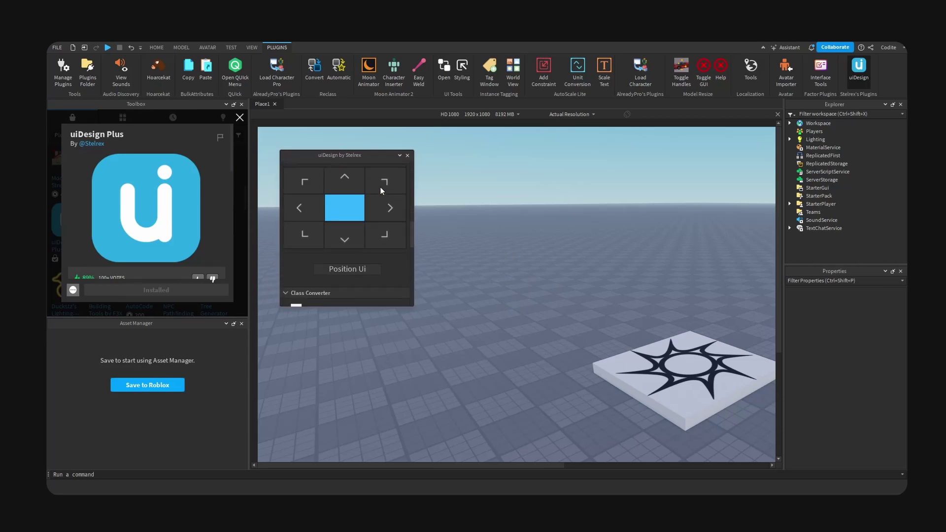
scroll(381, 191, "up", 8)
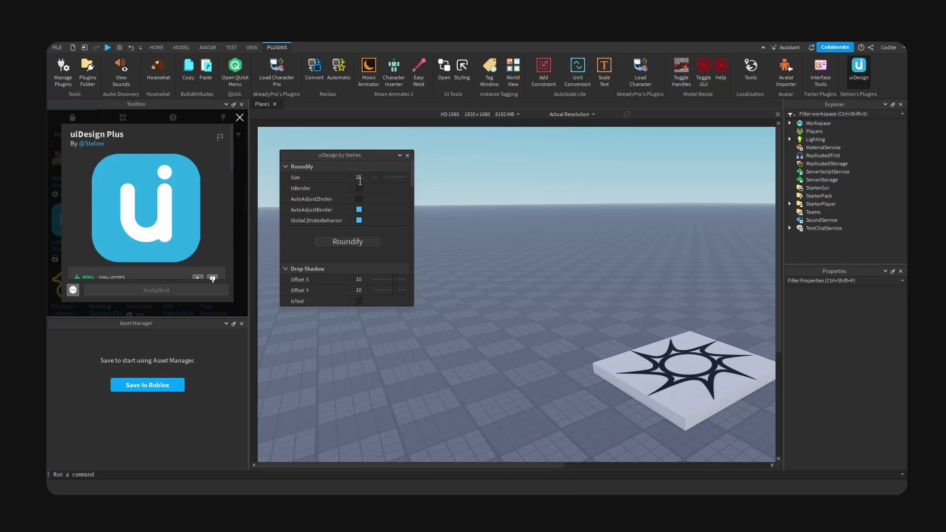
scroll(366, 208, "down", 3)
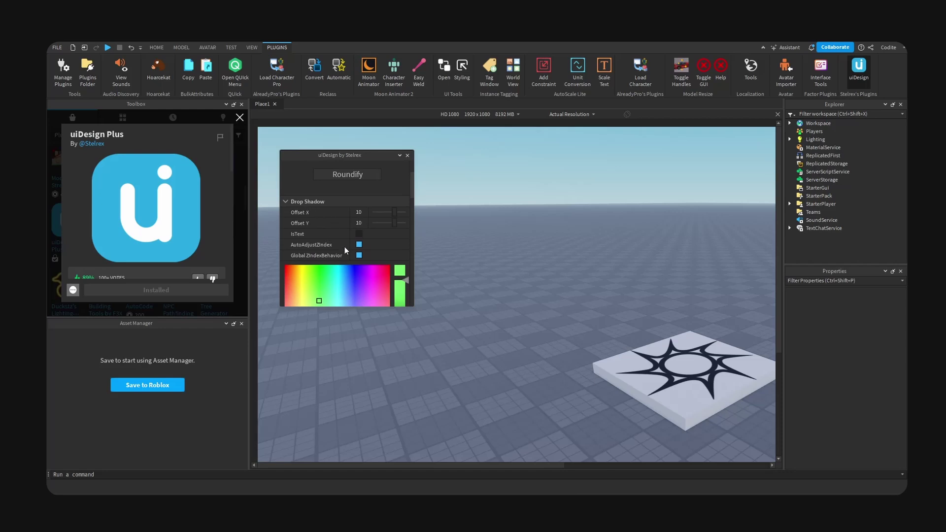
scroll(369, 239, "down", 3)
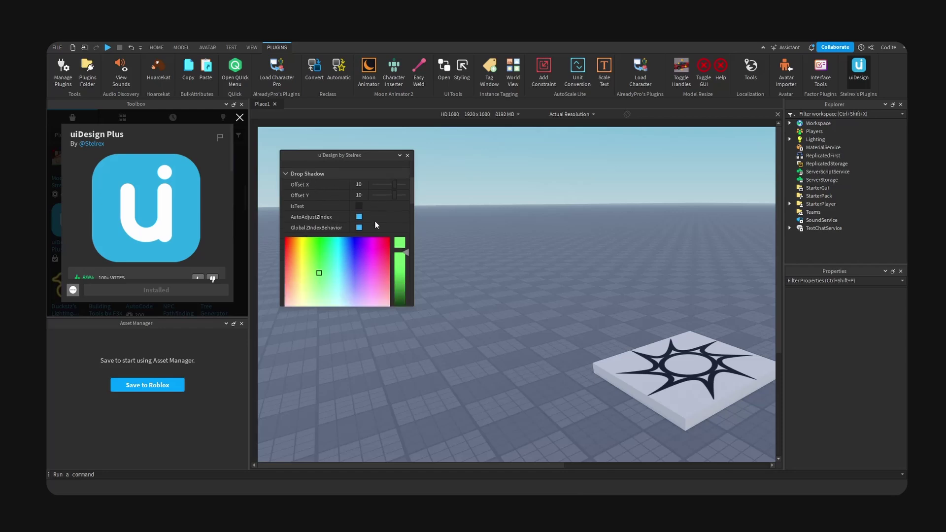
scroll(372, 221, "down", 2)
scroll(371, 217, "up", 2)
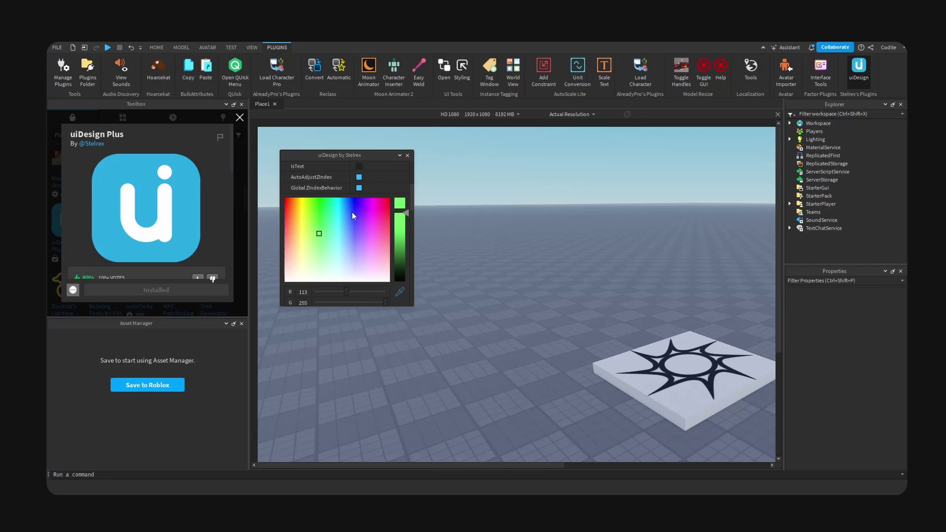
scroll(371, 222, "down", 2)
scroll(371, 259, "down", 6)
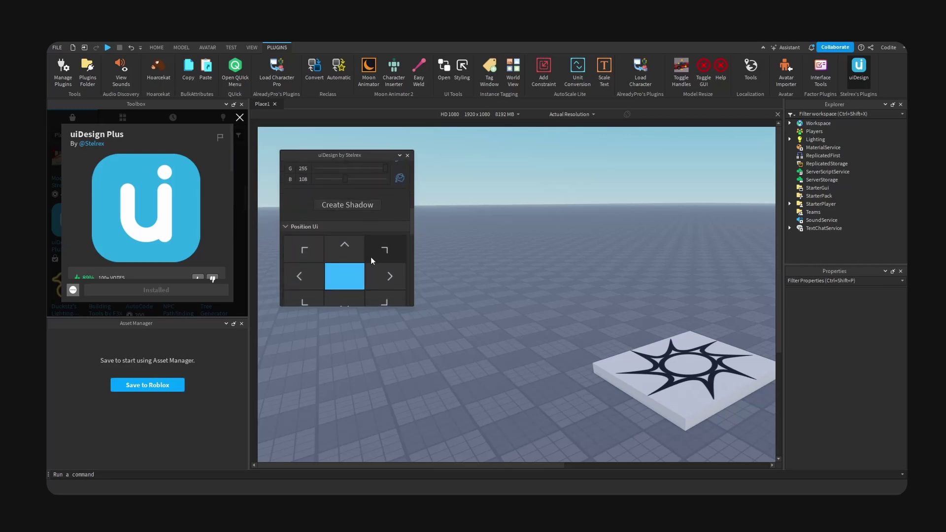
scroll(365, 227, "up", 3)
scroll(372, 229, "down", 1)
scroll(369, 224, "down", 2)
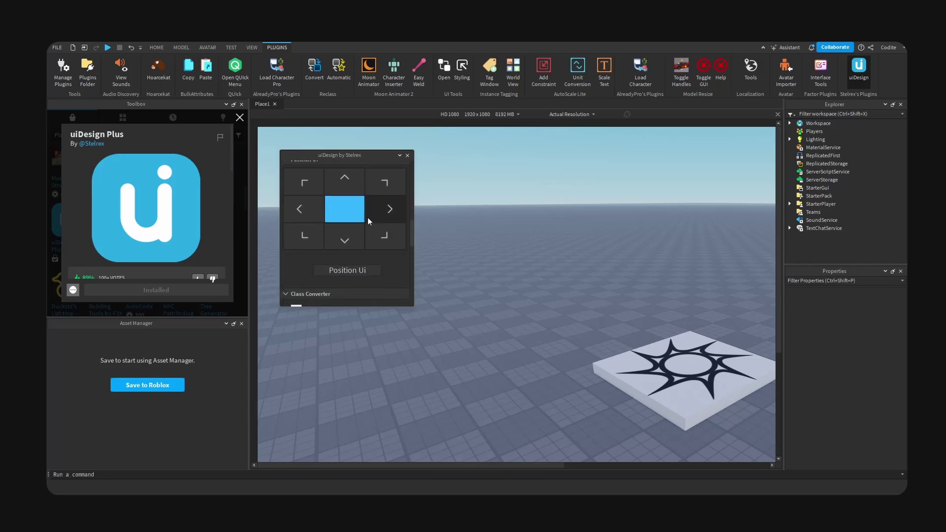
scroll(355, 225, "down", 5)
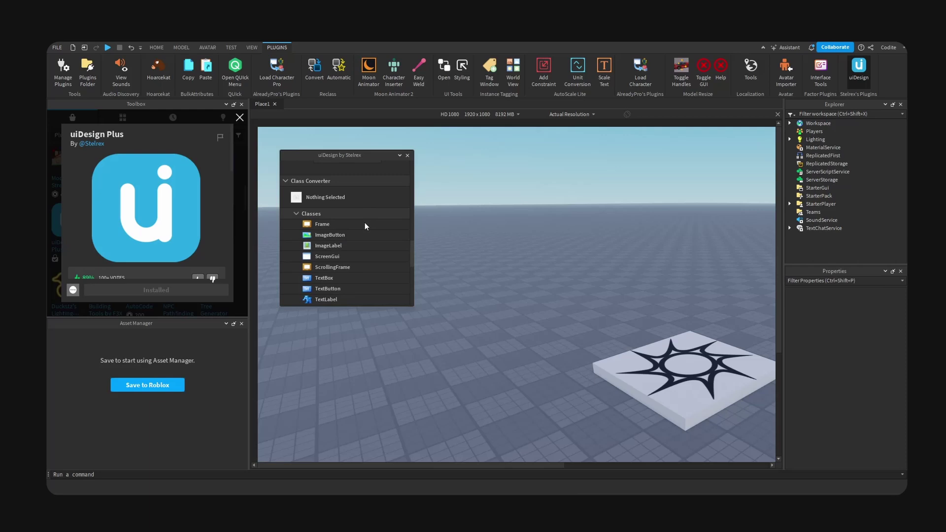
scroll(358, 212, "down", 2)
scroll(359, 212, "up", 4)
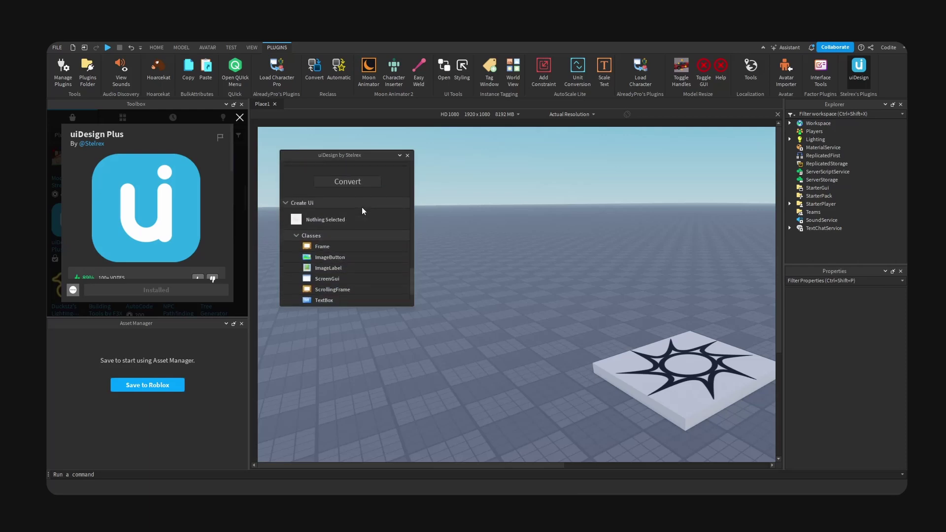
scroll(345, 229, "up", 2)
- Collapse the Class Converter, Drop Shadow, Roundify and Position Ui sections
left_click(285, 230)
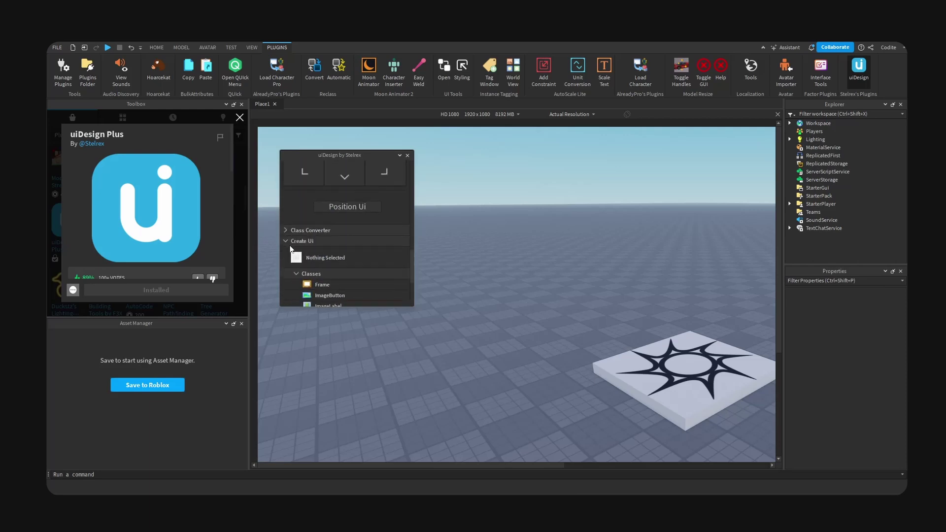
scroll(296, 249, "up", 5)
scroll(296, 232, "up", 3)
left_click(285, 203)
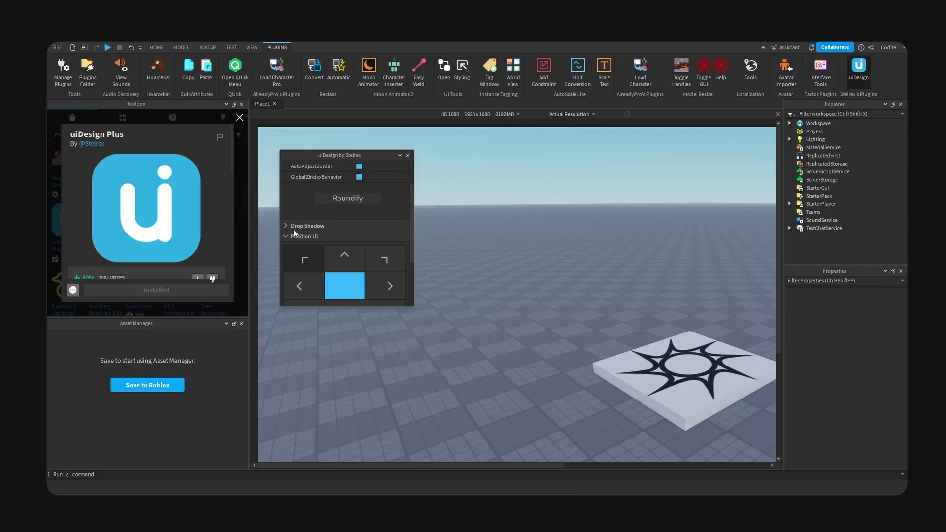
scroll(290, 232, "up", 2)
left_click(284, 167)
left_click(286, 189)
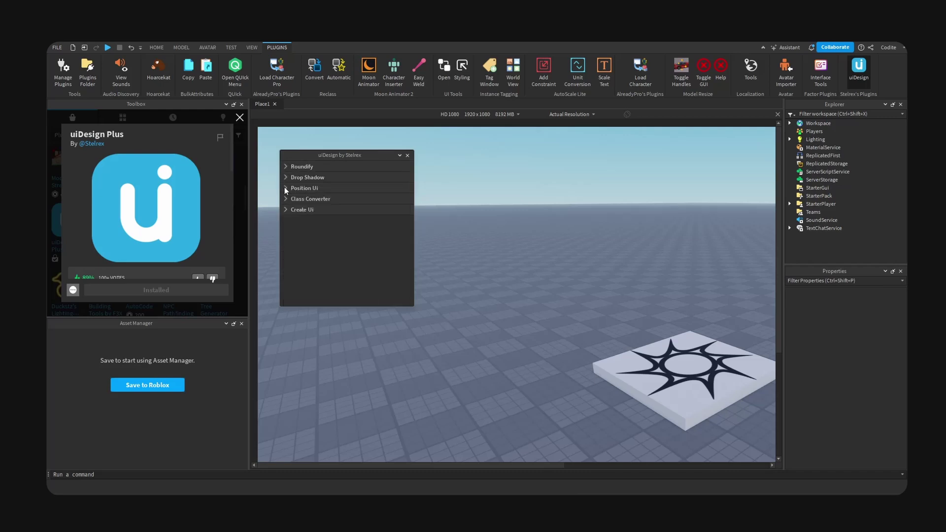
- Expand Roundify and Drop Shadow, and dock the uiDesign panel beside the Toolbox
left_click(286, 167)
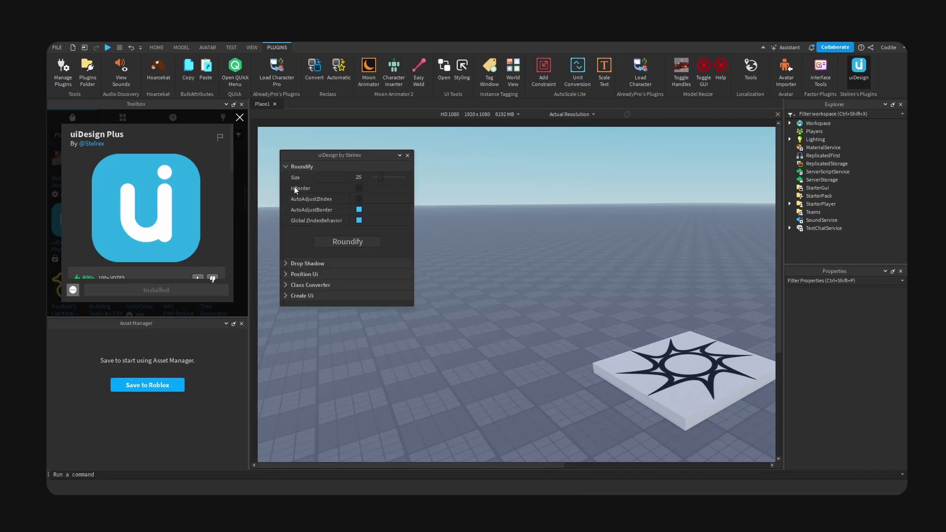
left_click(285, 263)
left_click_drag(335, 155, 361, 209)
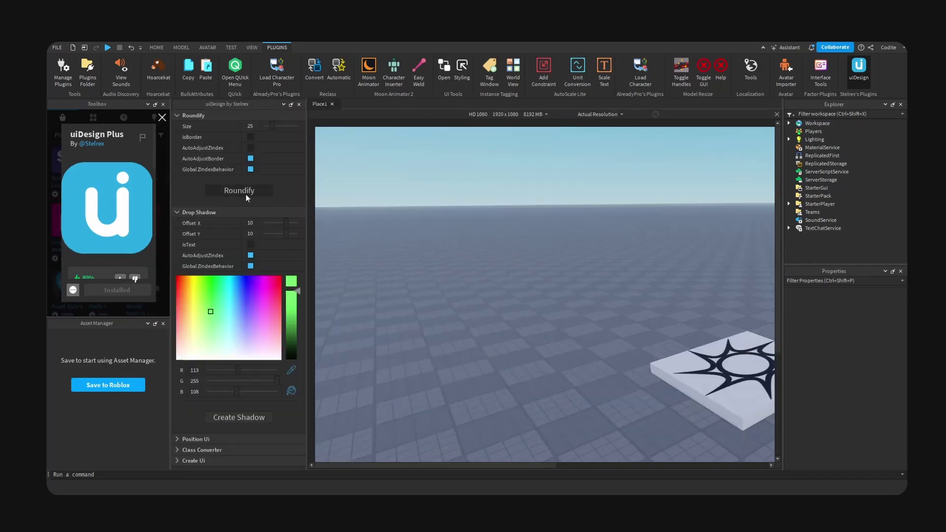
- Insert a ScreenGui under StarterGui with a Frame inside it named Canvas
left_click(833, 188)
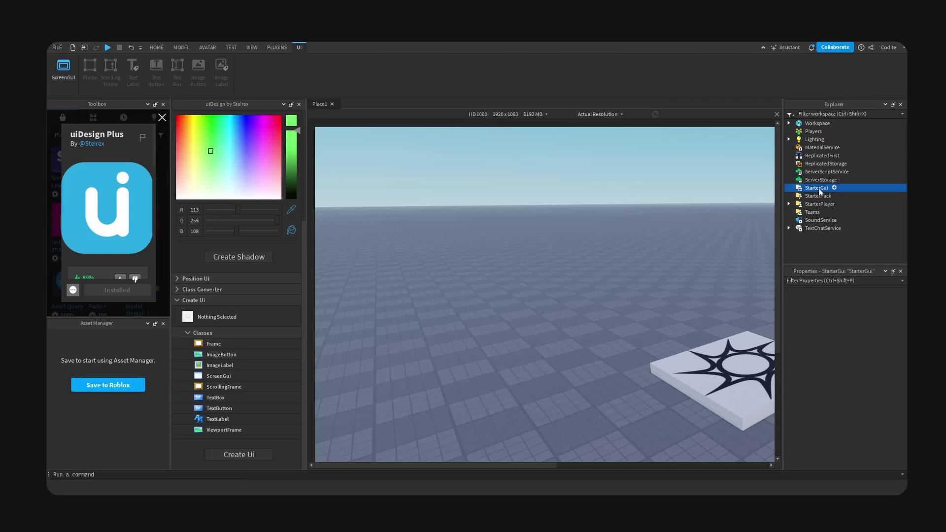
left_click(836, 189)
left_click(818, 221)
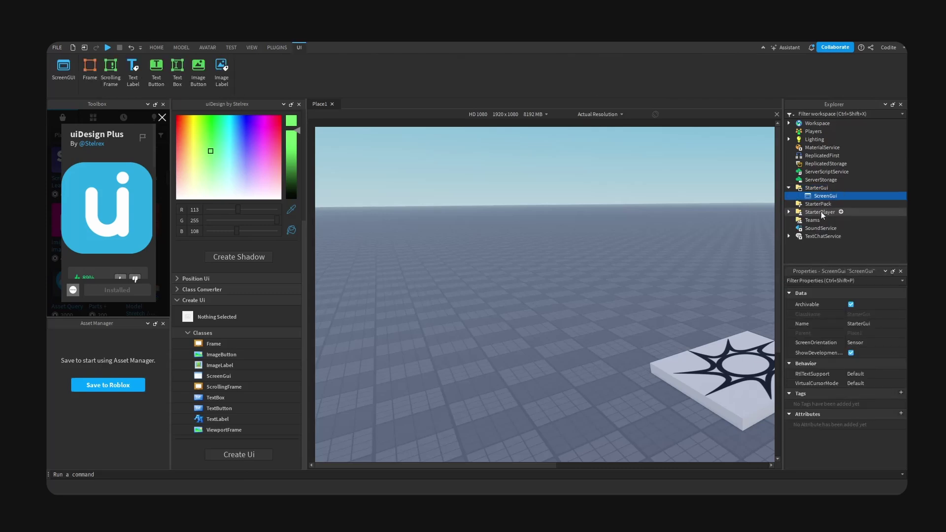
left_click(844, 196)
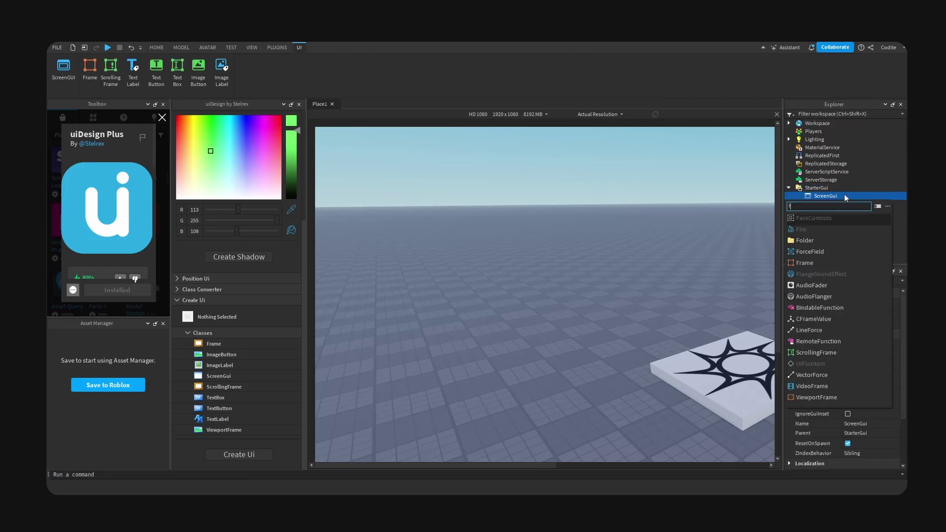
left_click(824, 220)
type("Canv")
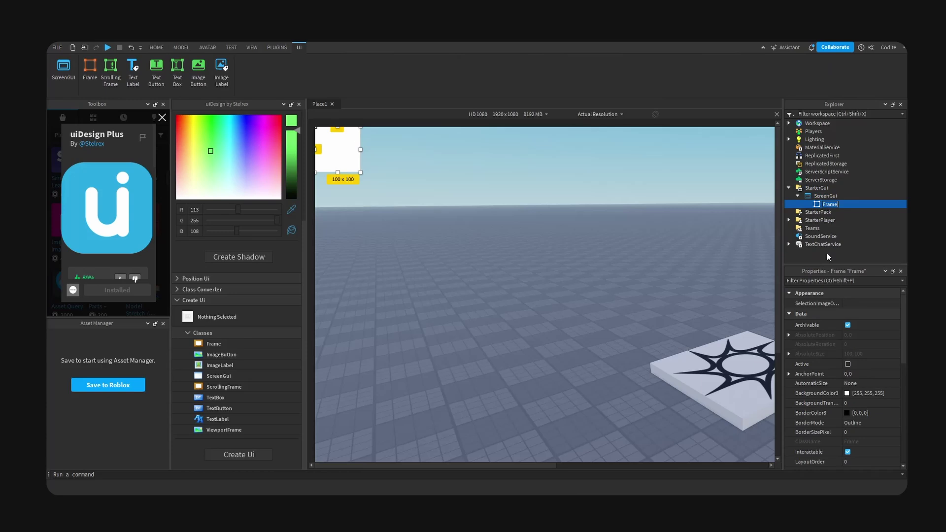
type("as")
key("Return")
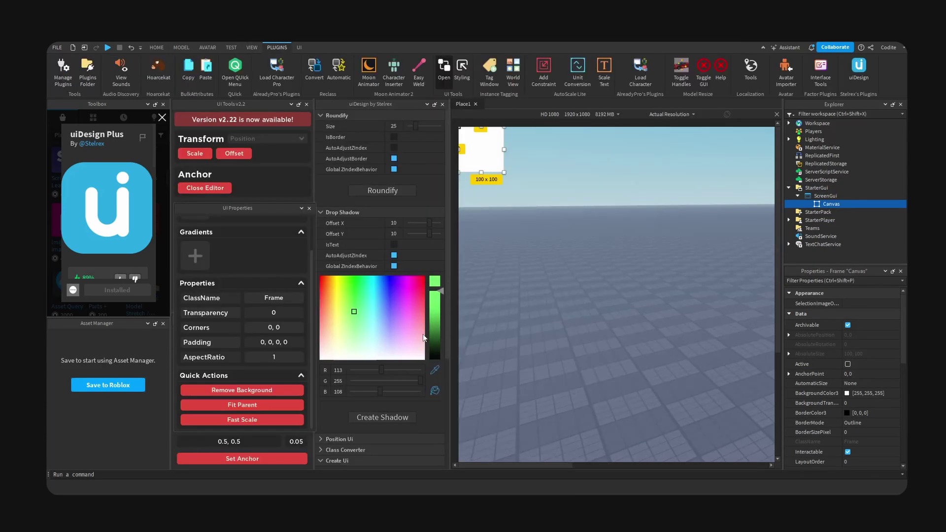
- Centre Canvas with Position Ui, stretch it to fill the screen and remove its background
scroll(394, 372, "down", 3)
left_click(322, 371)
scroll(389, 358, "down", 5)
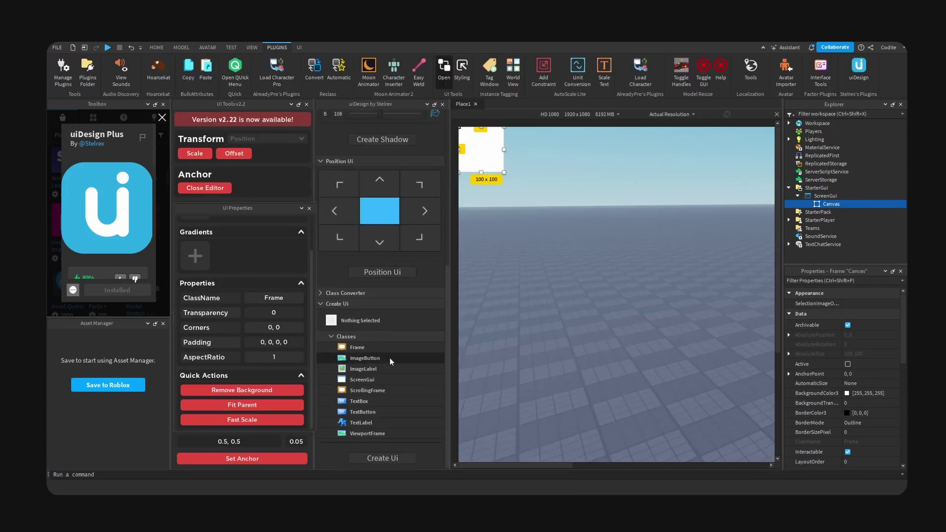
left_click(385, 273)
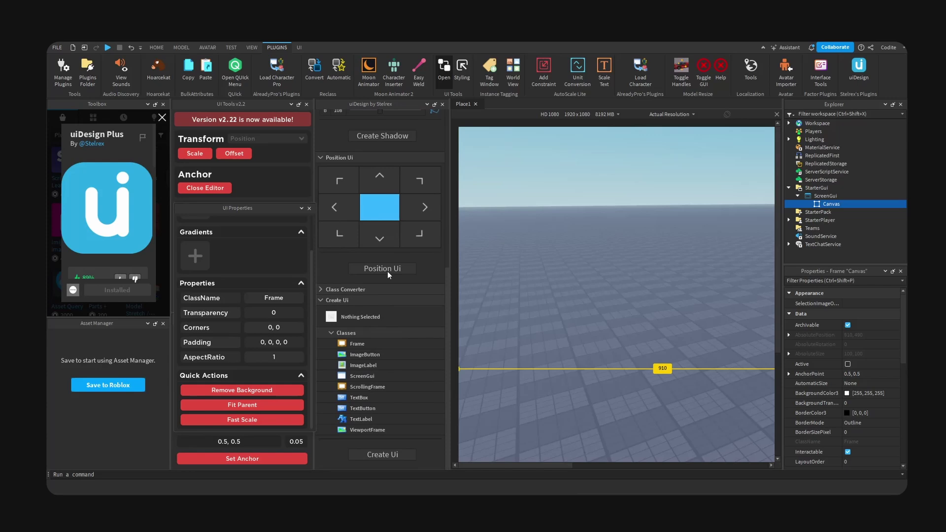
left_click_drag(572, 465, 649, 467)
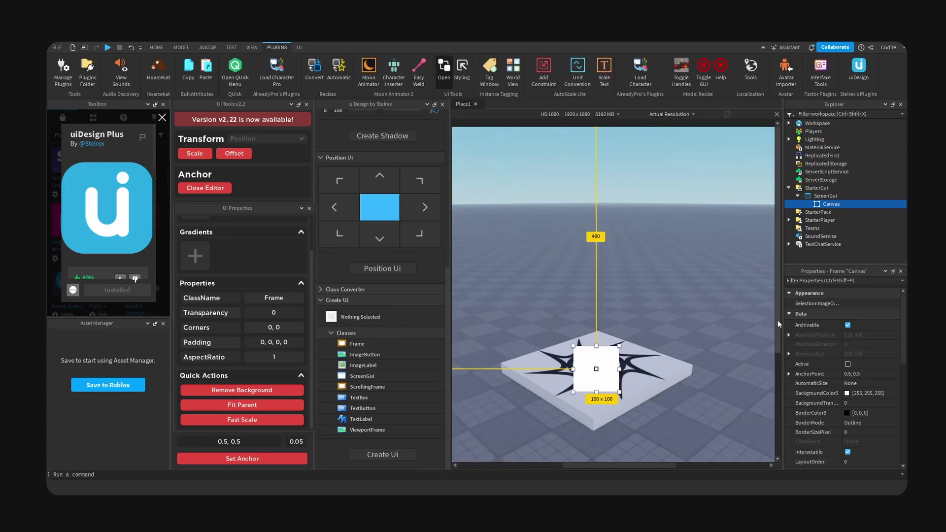
left_click_drag(777, 320, 788, 352)
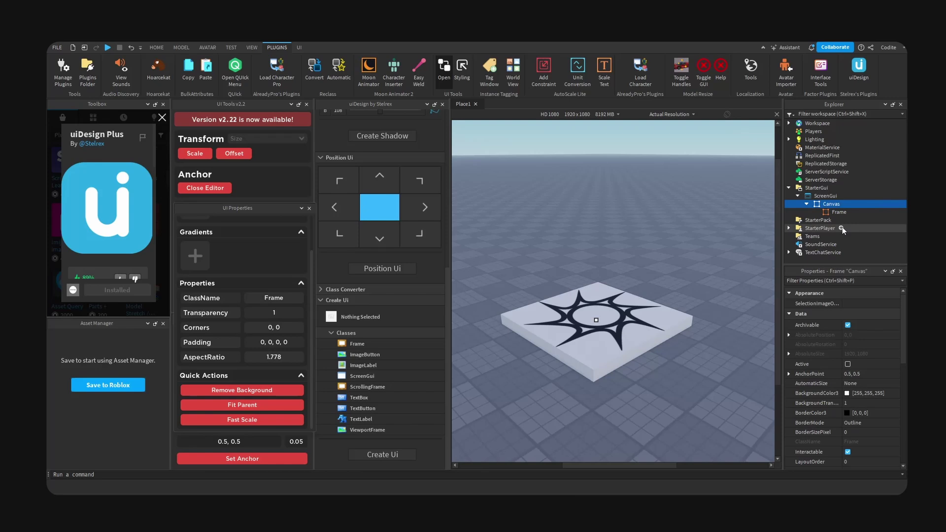
- Add a Frame inside Canvas and rename it Button
left_click(357, 344)
left_click(242, 459)
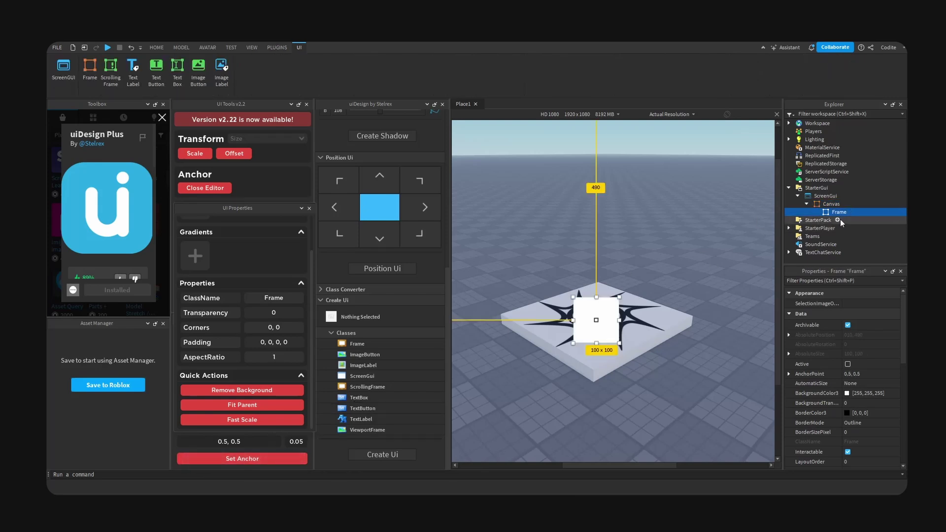
key("F2")
type("Button")
key("Return")
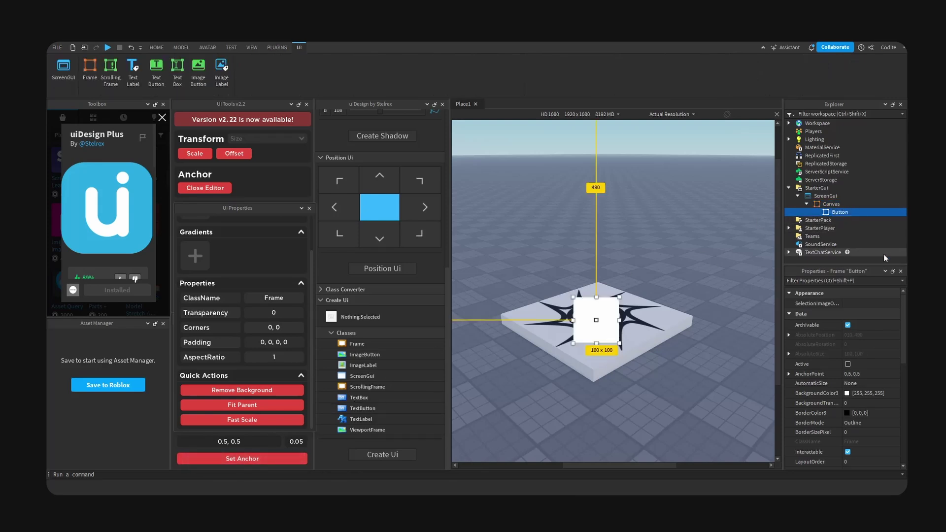
- Resize Button to 300x125, centre it and round its corners with size 13
left_click_drag(619, 321, 709, 354)
left_click(416, 270)
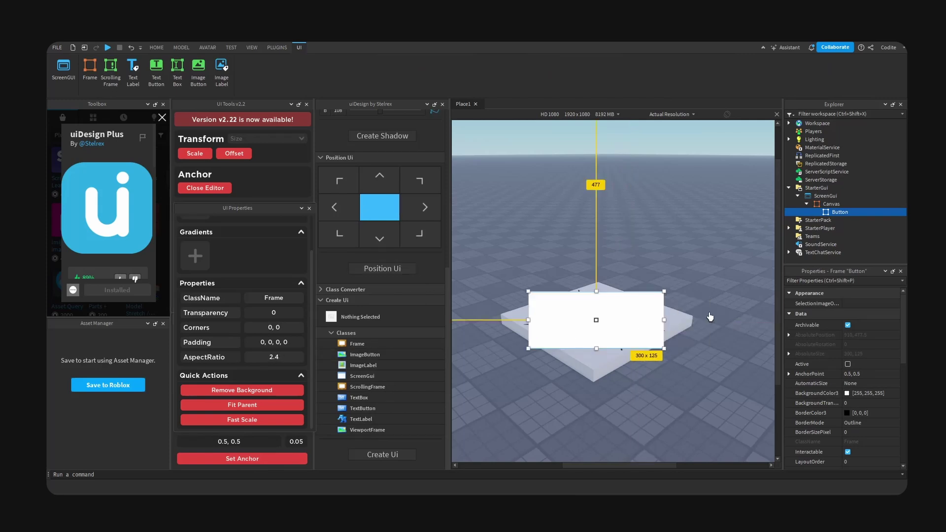
scroll(416, 308, "up", 5)
scroll(404, 256, "up", 1)
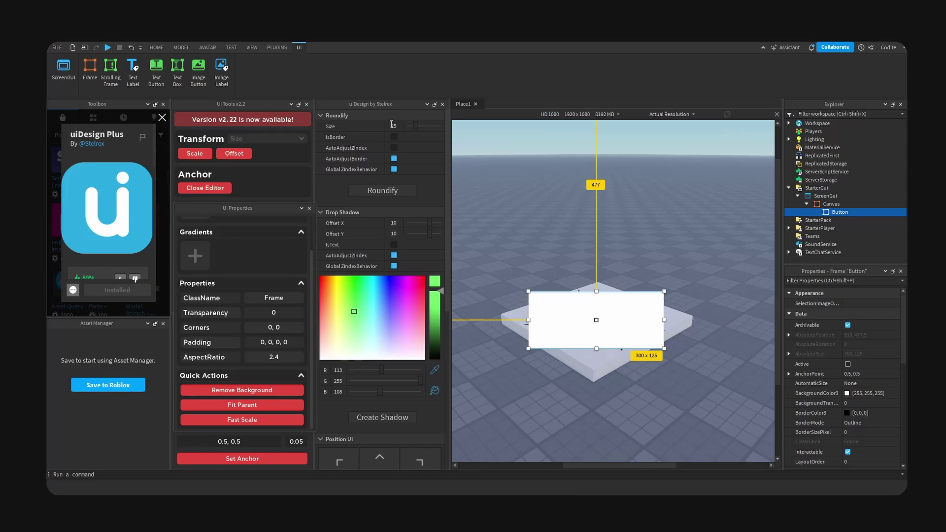
left_click_drag(416, 126, 411, 126)
left_click(405, 194)
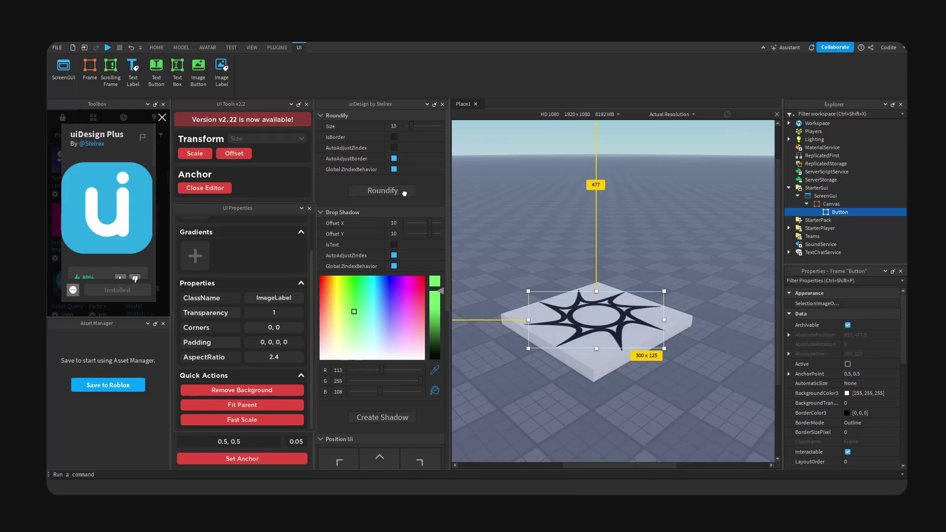
left_click(727, 258)
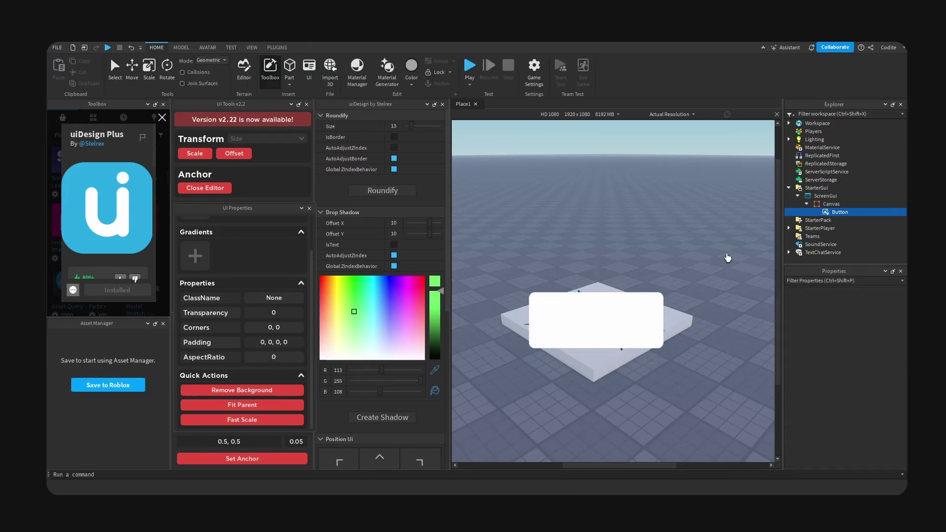
- Add a UIGradient to the Button
left_click(832, 213)
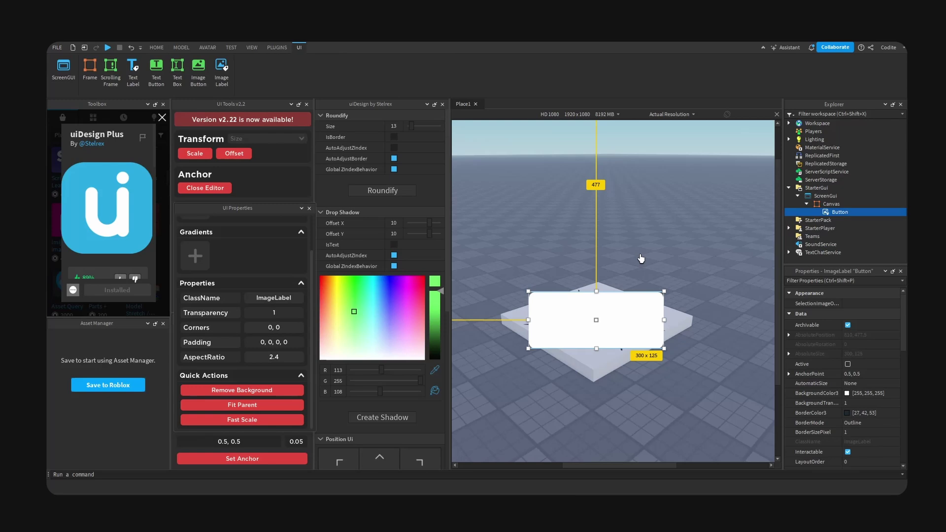
left_click(854, 212)
type("grad")
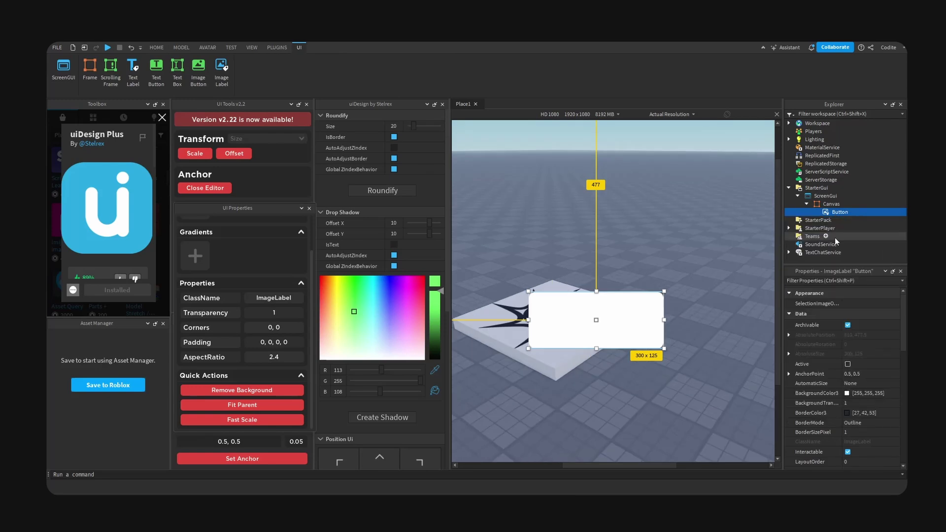
left_click(811, 235)
- Set the gradient colours to blue and light blue #06b4ff
left_click(813, 304)
left_click(901, 304)
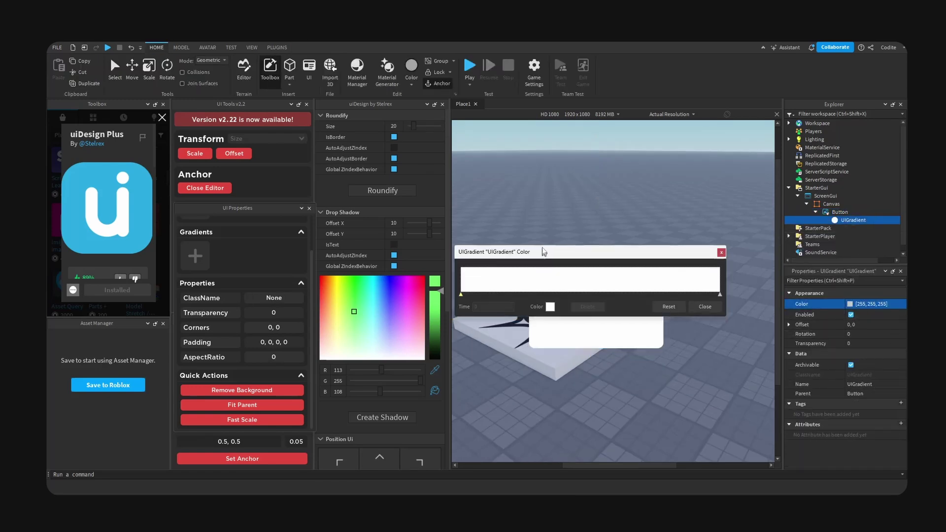
left_click_drag(542, 251, 450, 180)
left_click(547, 263)
left_click(445, 196)
left_click(517, 178)
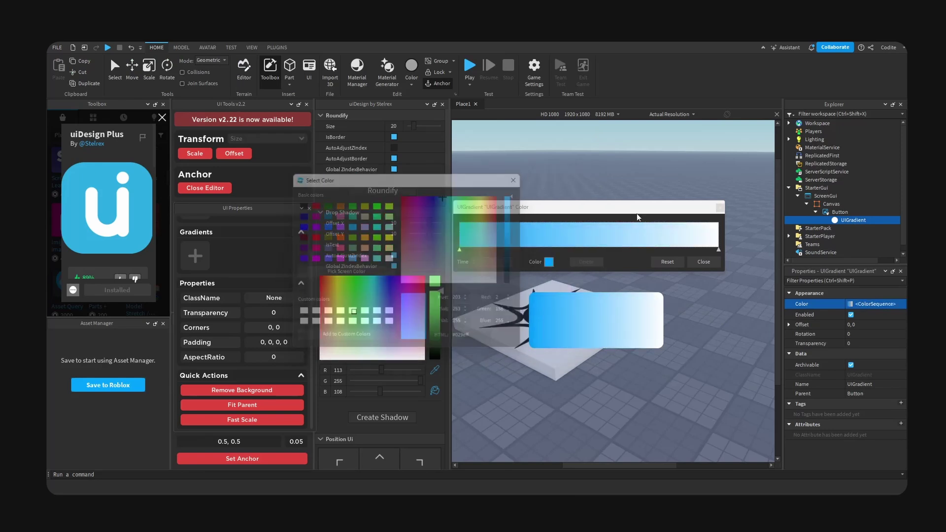
left_click(719, 249)
left_click(547, 262)
left_click_drag(517, 181, 433, 150)
left_click_drag(434, 207, 432, 170)
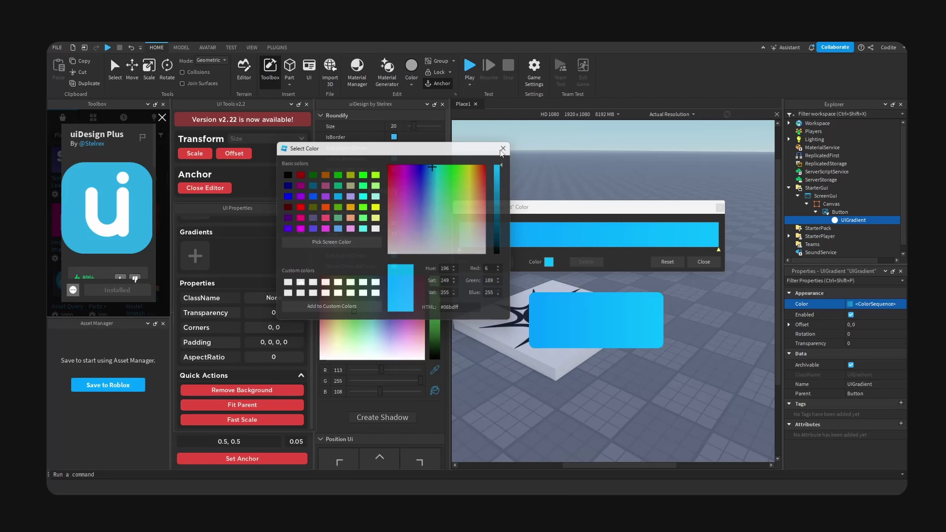
left_click(504, 148)
left_click(703, 262)
- Set the gradient's Rotation to -90
left_click(887, 335)
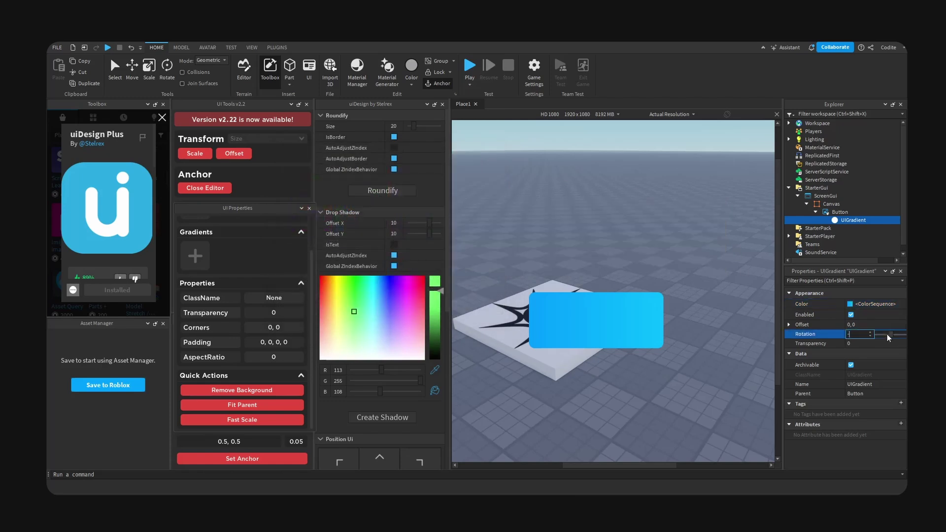
type("-90")
key("Return")
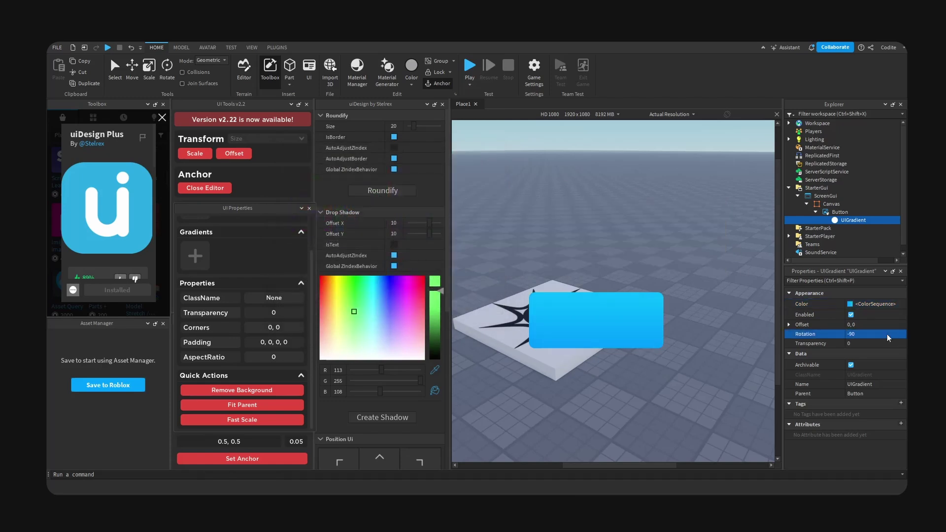
- Choose a dark blue as the uiDesign Drop Shadow colour
scroll(366, 322, "down", 5)
scroll(394, 261, "up", 3)
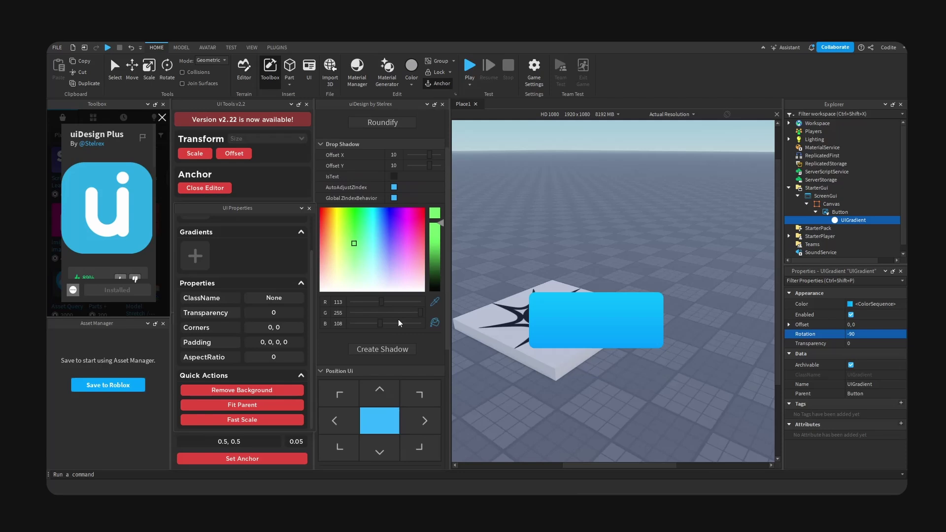
left_click(390, 224)
mouse_move(391, 226)
left_mouse_down()
mouse_move(386, 216)
mouse_move(439, 233)
mouse_move(439, 241)
mouse_move(439, 233)
left_mouse_up()
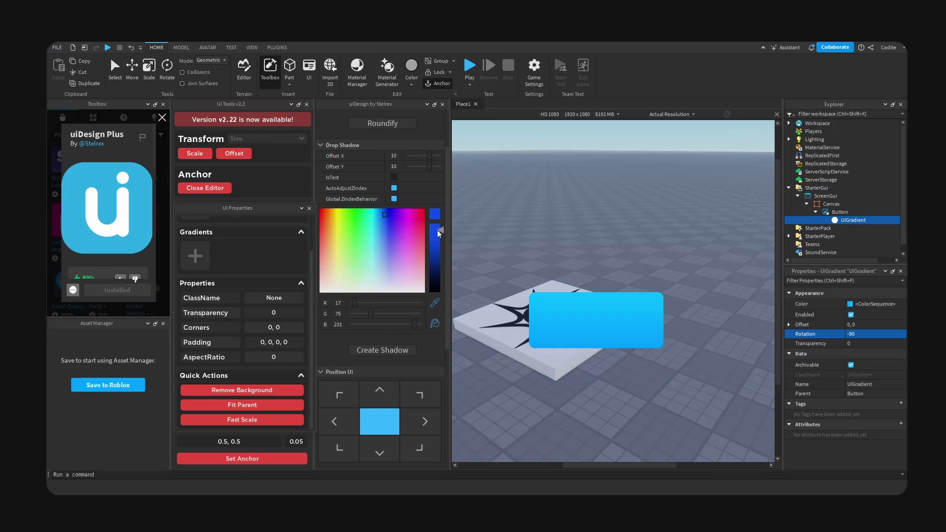
left_click_drag(383, 217, 385, 219)
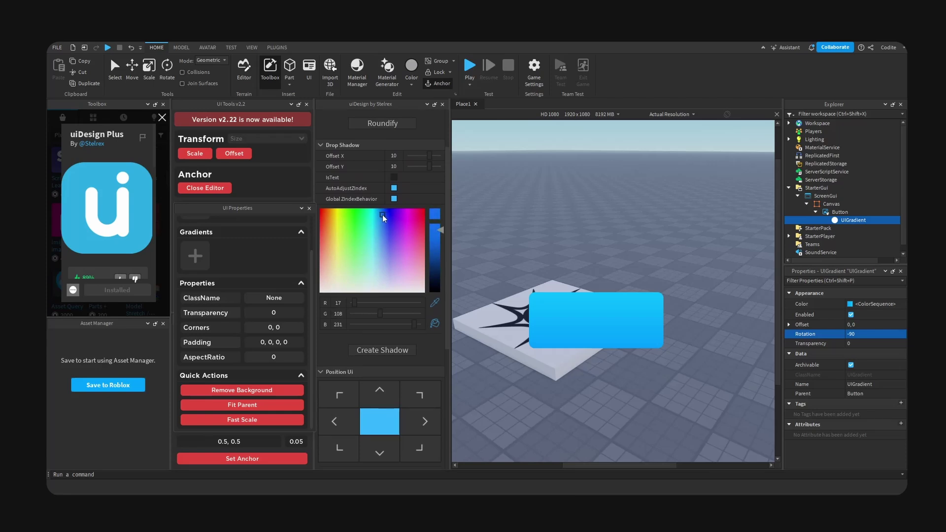
left_click_drag(439, 230, 440, 234)
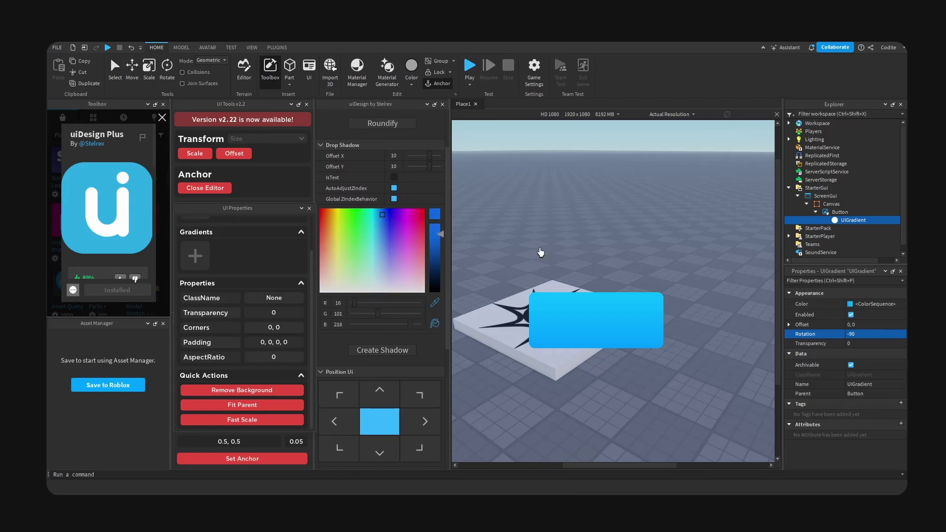
- Create a drop shadow on the Button, preview it, then delete it
left_click(840, 212)
left_click(816, 211)
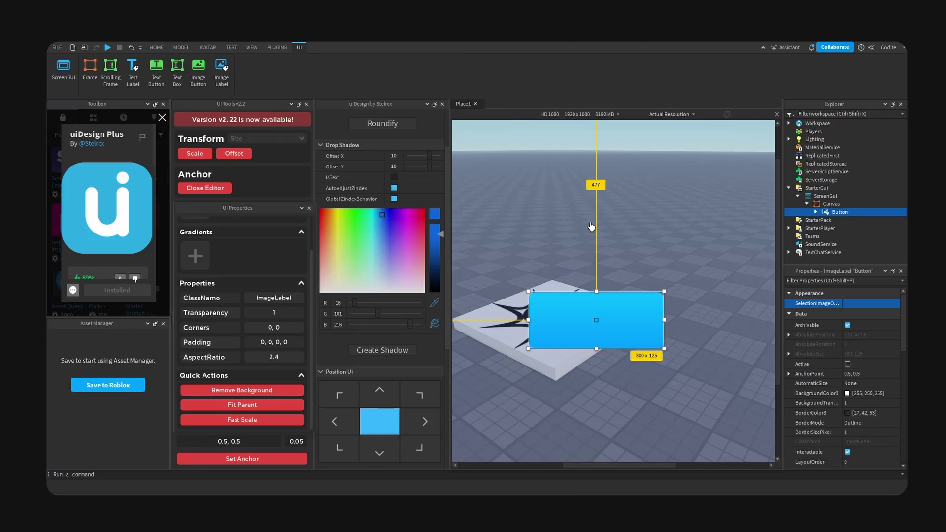
left_click(389, 417)
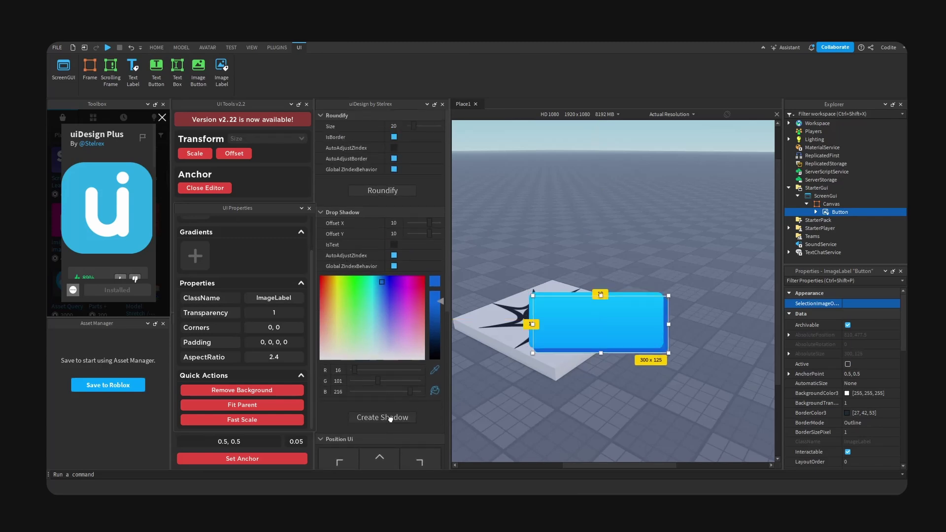
left_click(622, 274)
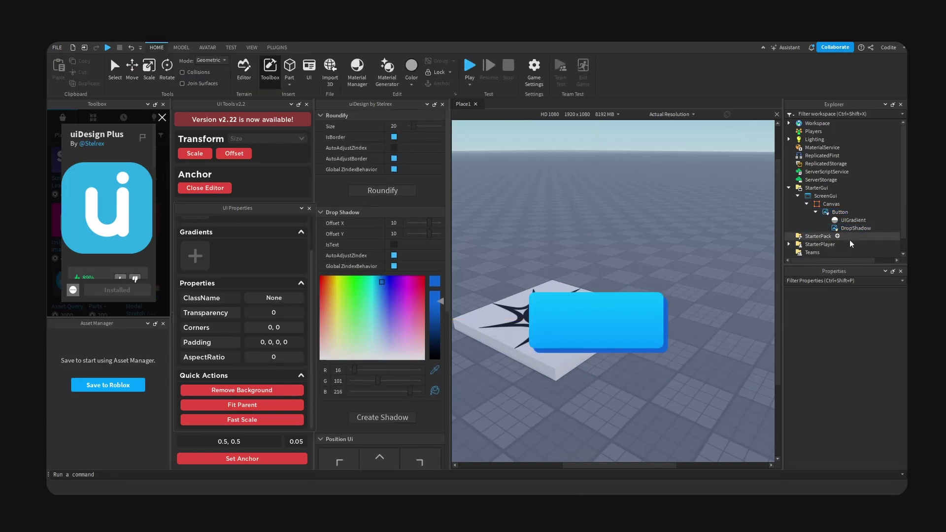
left_click(844, 228)
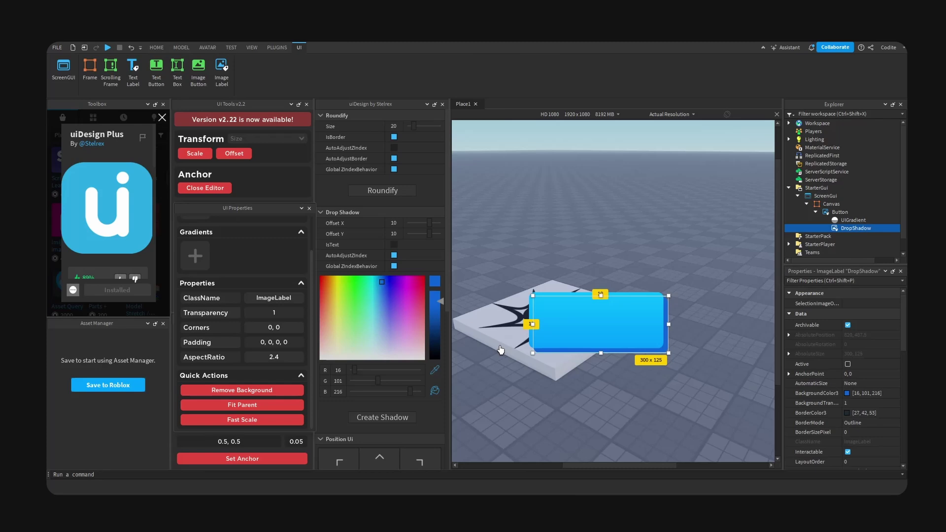
key("Delete")
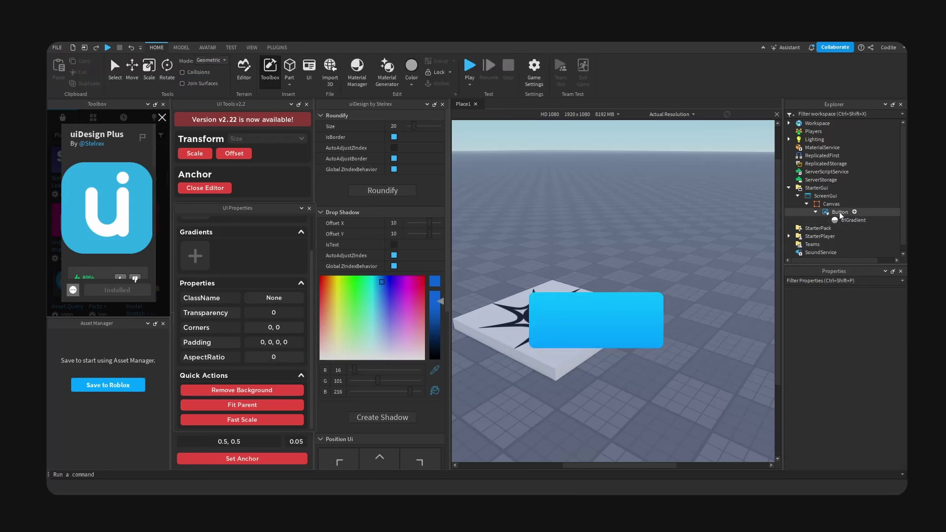
- Set the shadow Offset X to 0 and recreate the Button's drop shadow
left_click(838, 212)
left_click(816, 212)
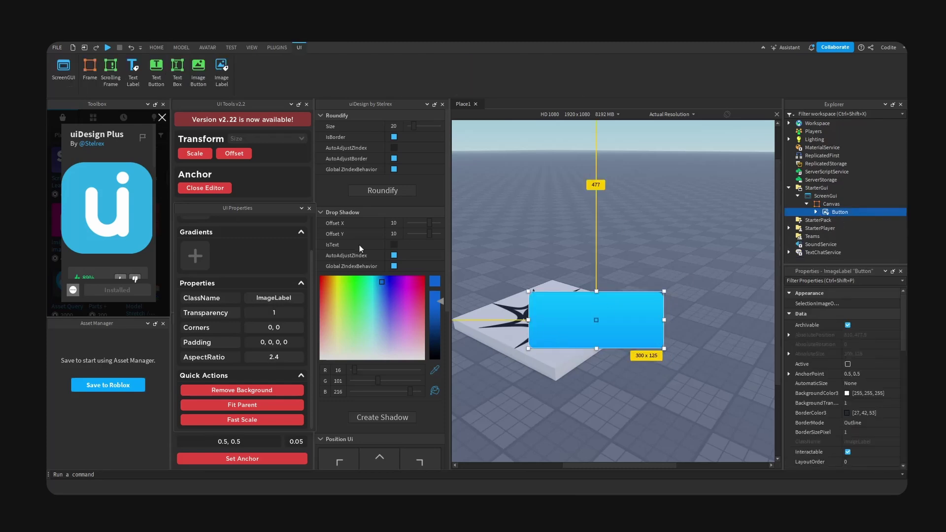
left_click(391, 223)
left_click(379, 419)
left_click(686, 260)
mouse_move(697, 250)
right_mouse_down()
mouse_move(689, 256)
mouse_move(699, 256)
right_mouse_up()
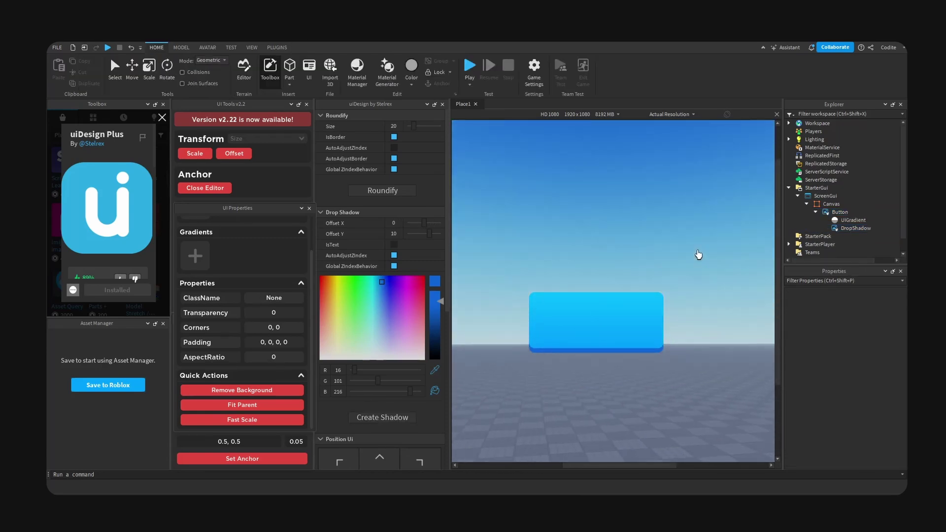
- With Button selected, collapse other uiDesign sections and expand Class Converter
left_click(839, 212)
scroll(326, 314, "down", 5)
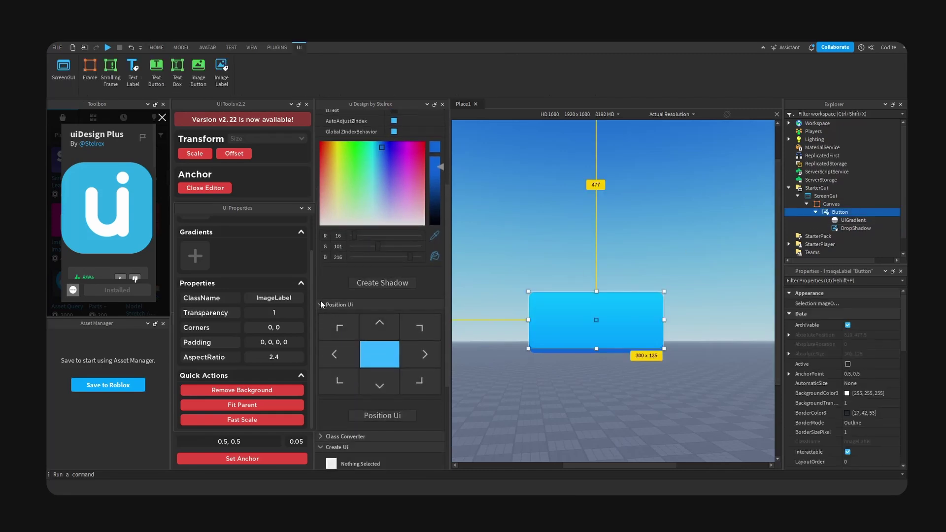
left_click(321, 305)
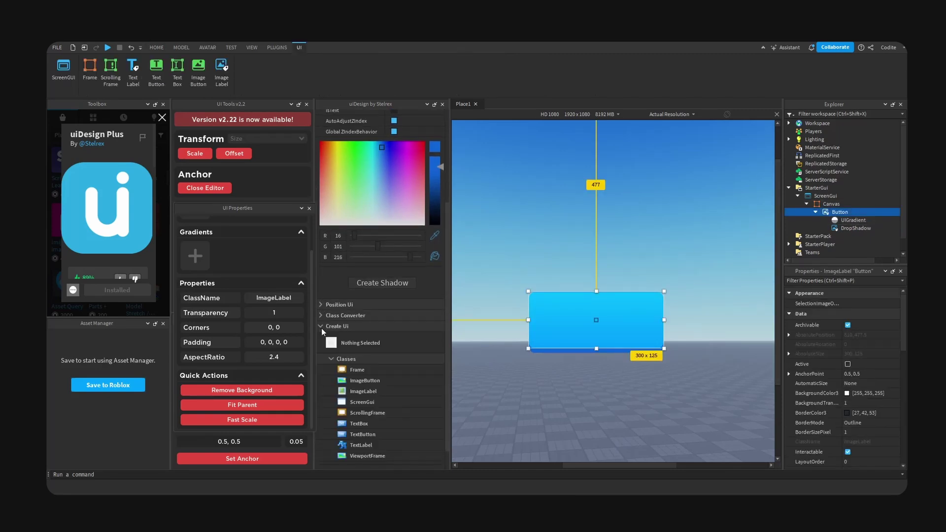
left_click(322, 327)
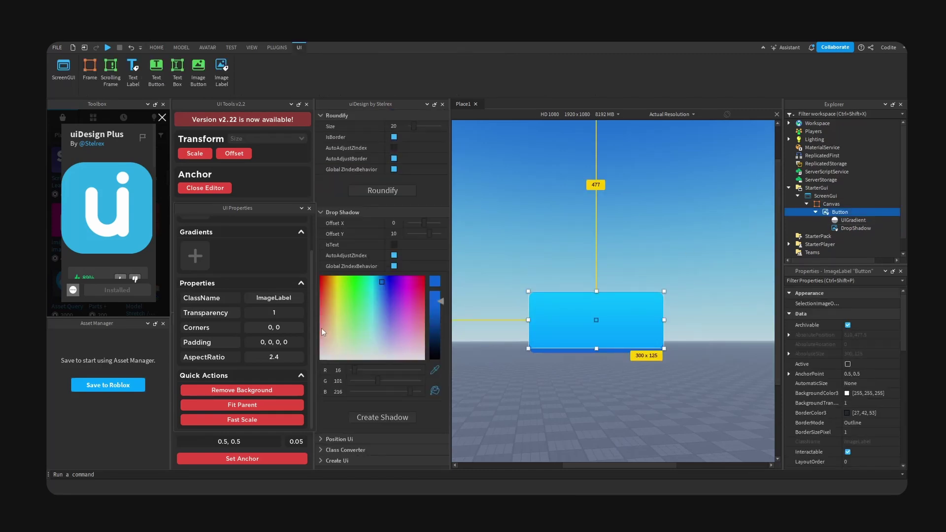
left_click(321, 212)
left_click(321, 233)
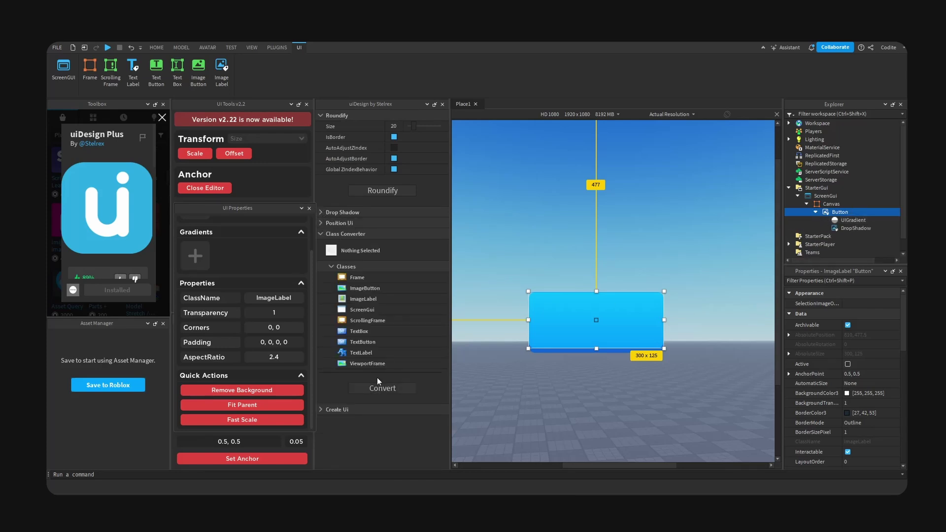
- Convert the Button to an ImageButton and check its DropShadow child remains
left_click(372, 289)
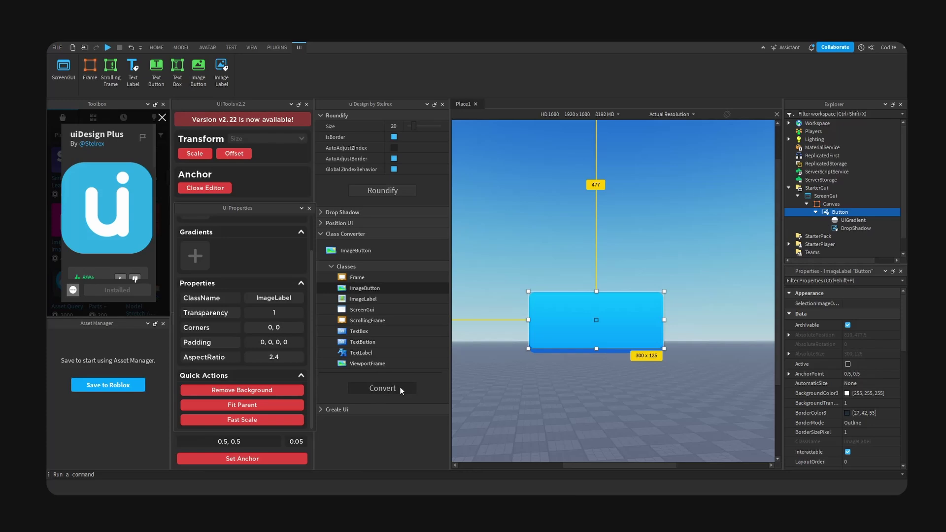
left_click(400, 386)
left_click(816, 212)
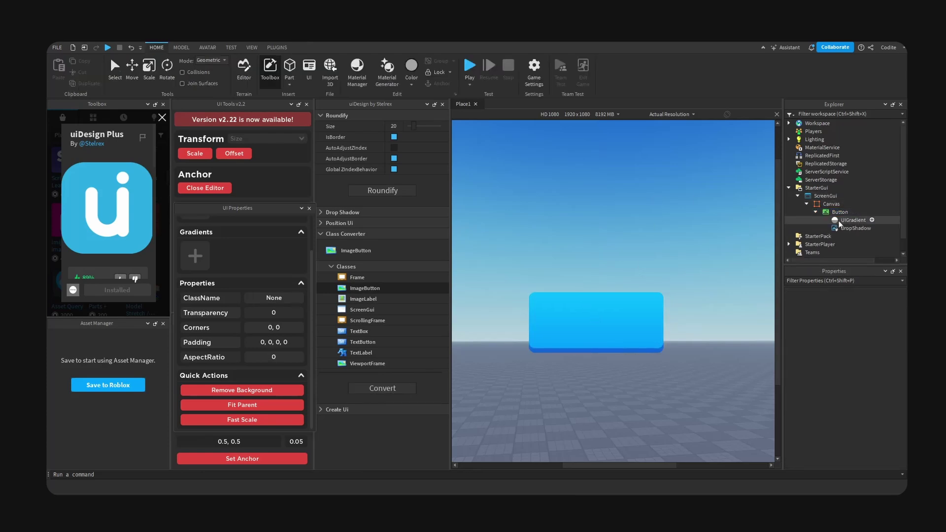
left_click(855, 227)
left_click(737, 255)
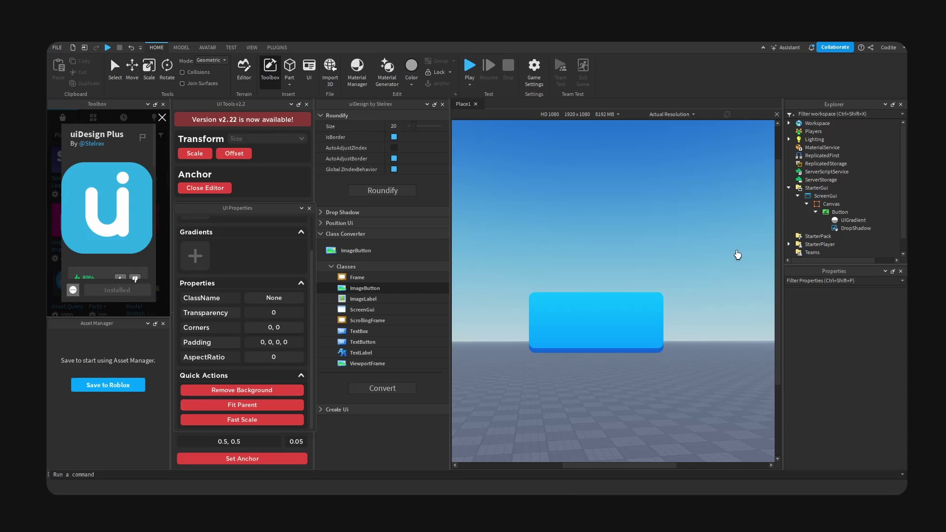
- Widen the Toolbox and search the Creator Store plugins for 'ui'
scroll(124, 196, "down", 3)
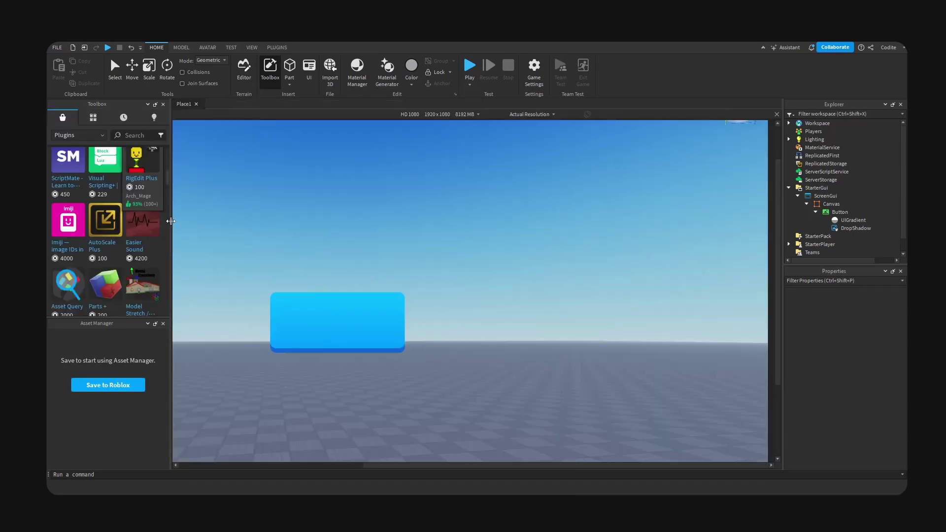
left_click_drag(170, 225, 300, 225)
scroll(265, 236, "down", 3)
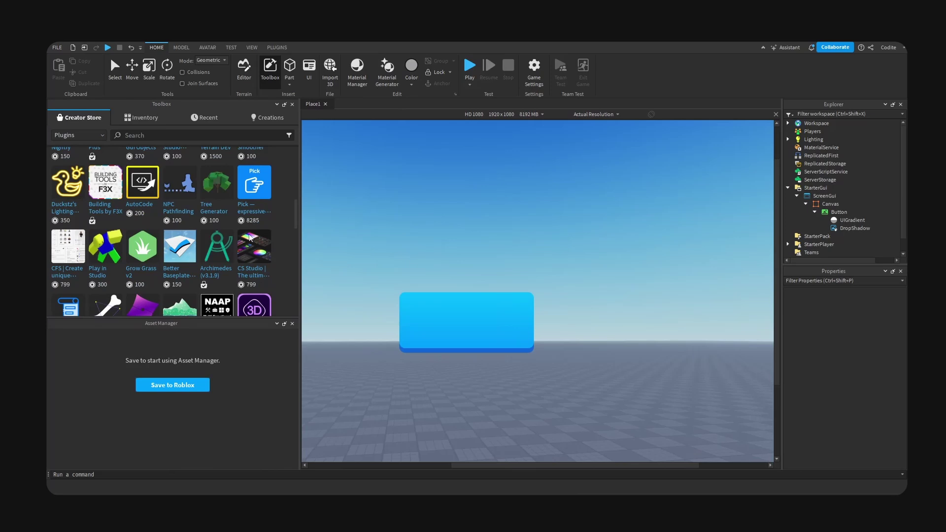
scroll(268, 238, "down", 8)
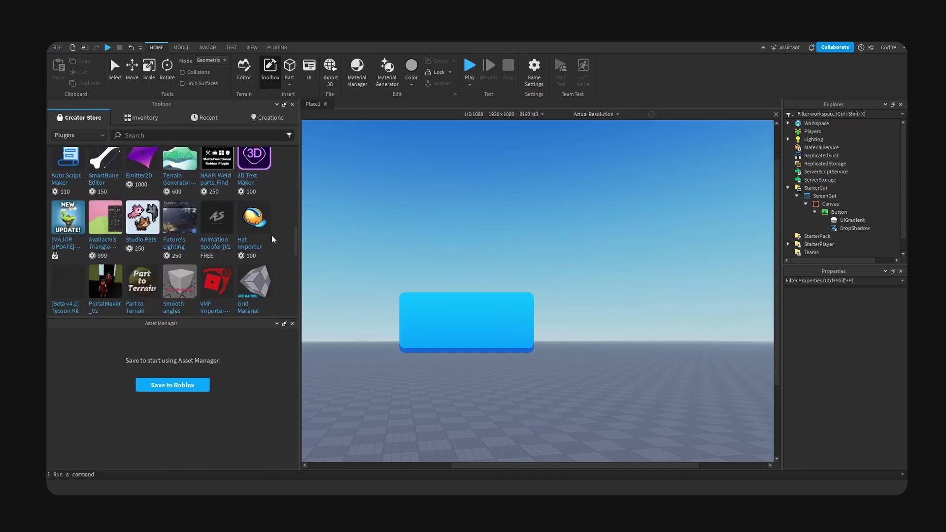
left_click(204, 136)
type("ui")
key("Return")
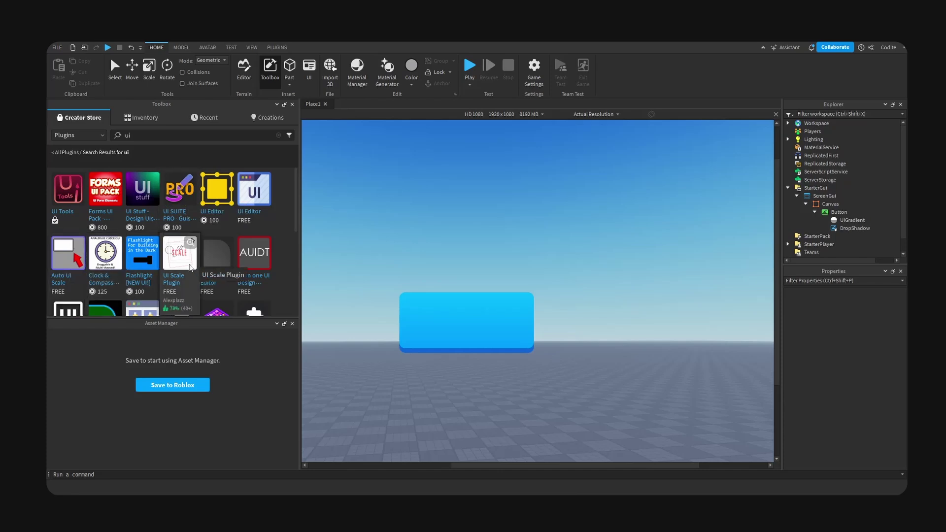
- Clear the search, open AutoScale Plus and install it
left_click(278, 135)
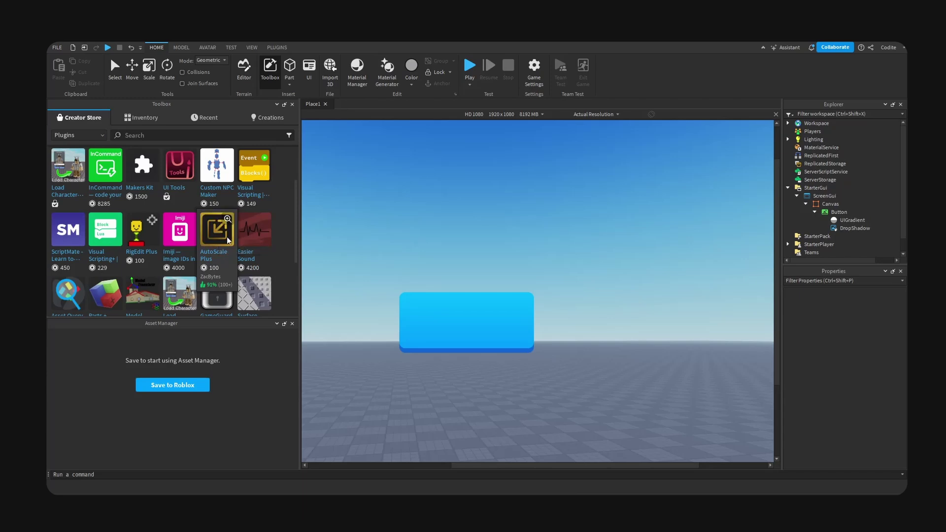
left_click(227, 240)
scroll(228, 240, "down", 3)
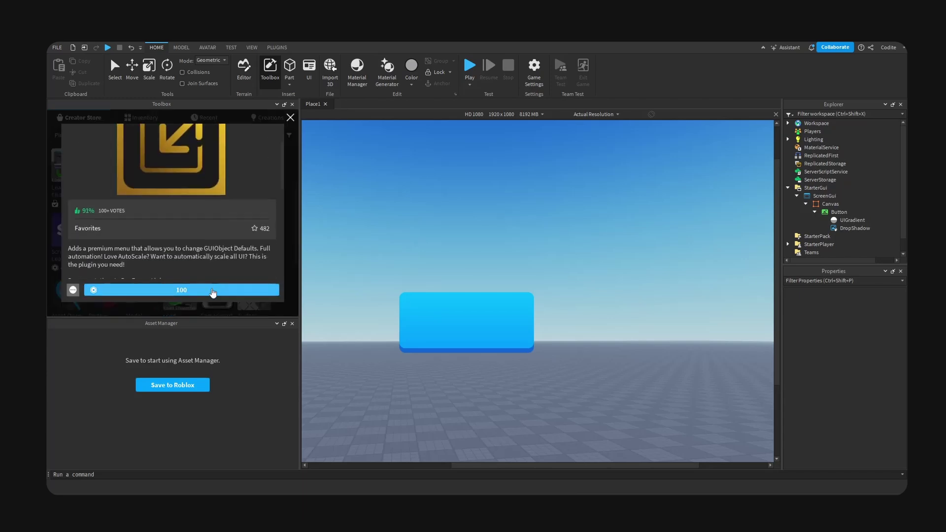
left_click(210, 290)
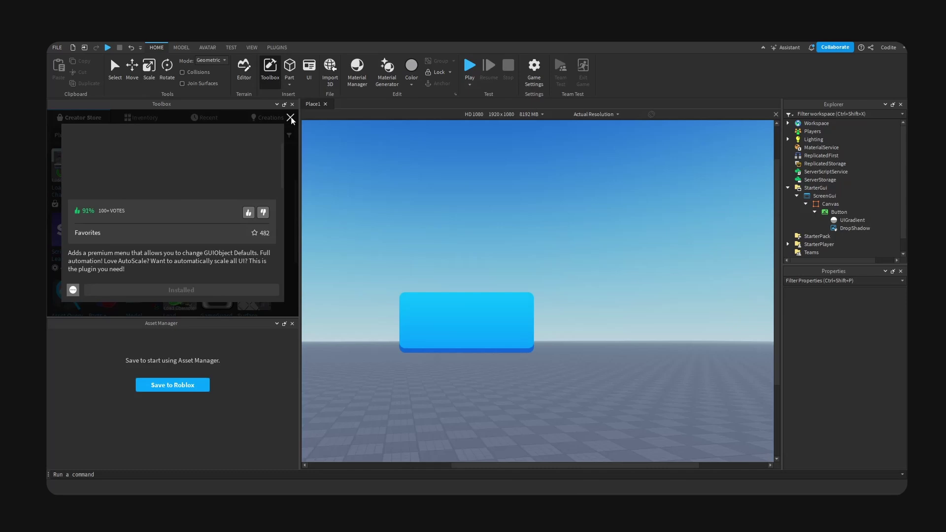
- Close the details card, open AutoScale Plus's Plus Menu, float it, then close it
left_click(290, 117)
left_click(277, 48)
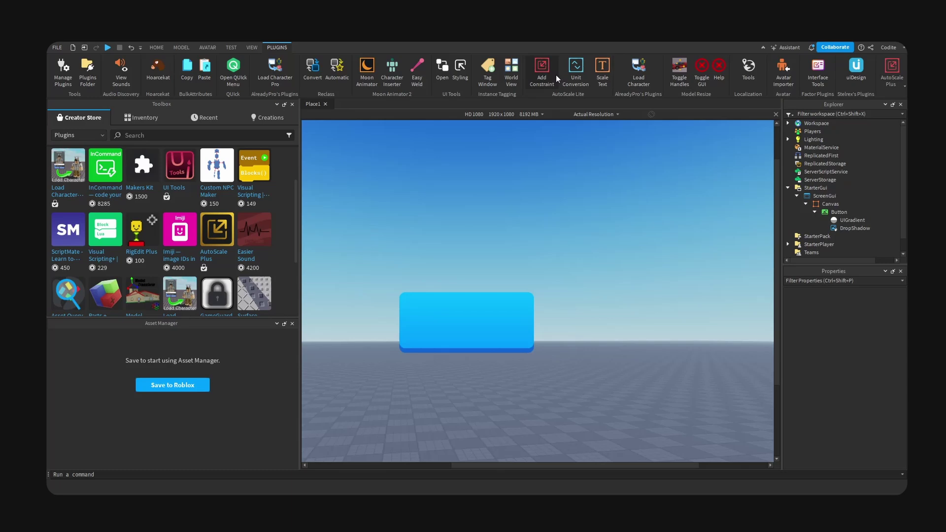
left_click(891, 69)
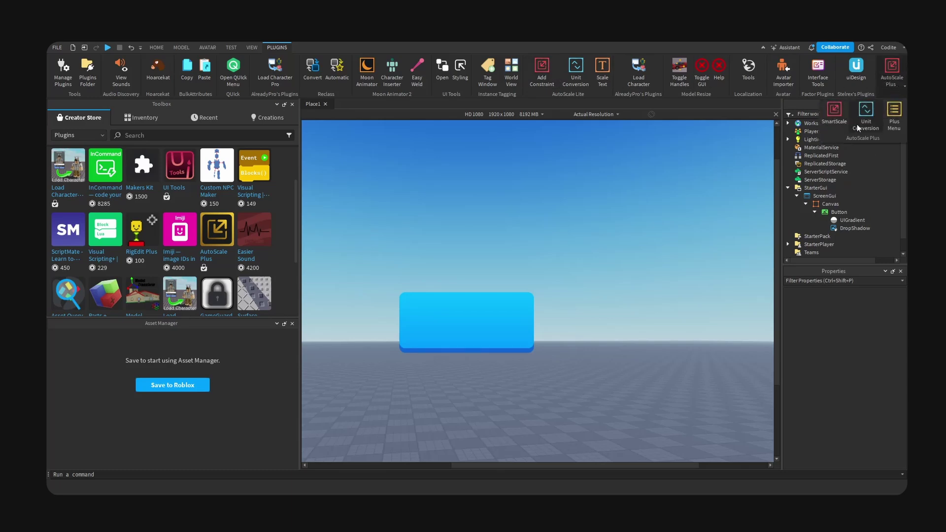
left_click(894, 114)
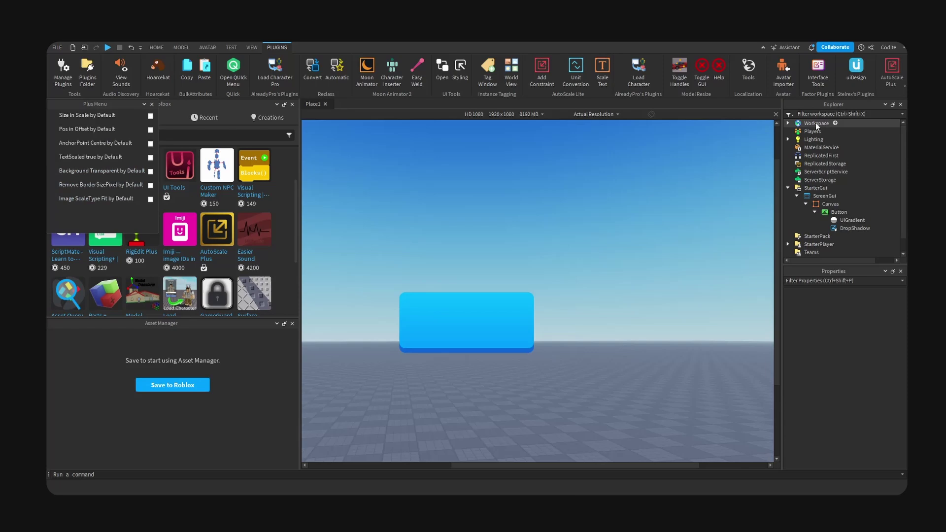
left_click_drag(105, 105, 468, 175)
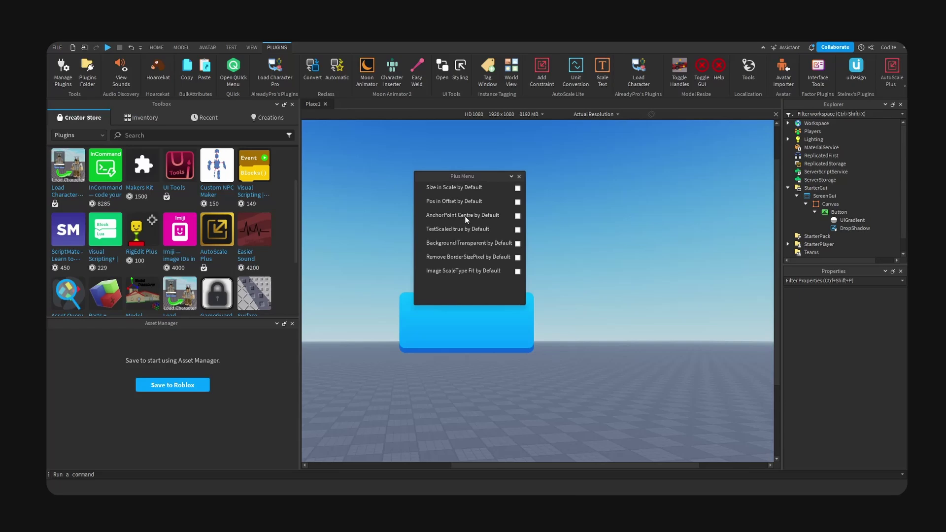
left_click(518, 176)
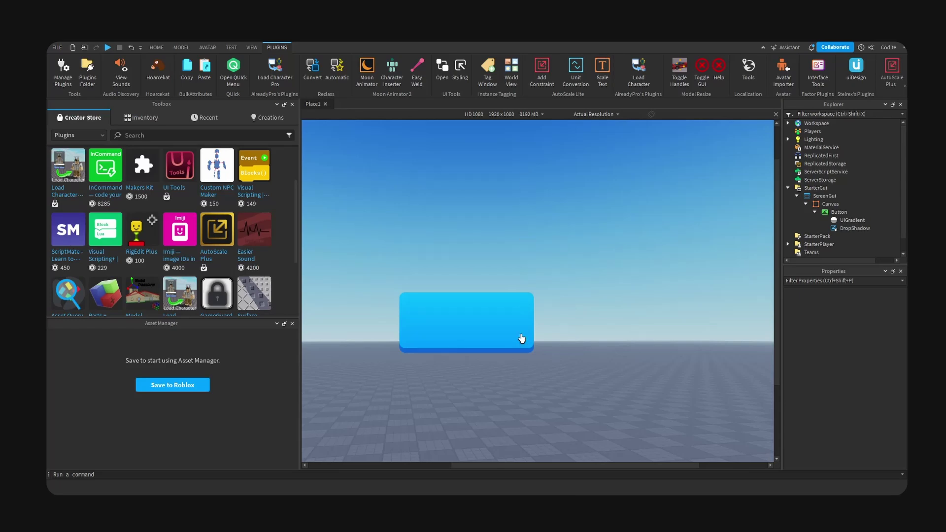
- Use AutoScale Plus SmartScale to convert the Button's Size from 300x125 pixels to {0.156,0},{0.116,0}
left_click(830, 214)
left_click(814, 212)
left_click(277, 47)
scroll(875, 379, "down", 5)
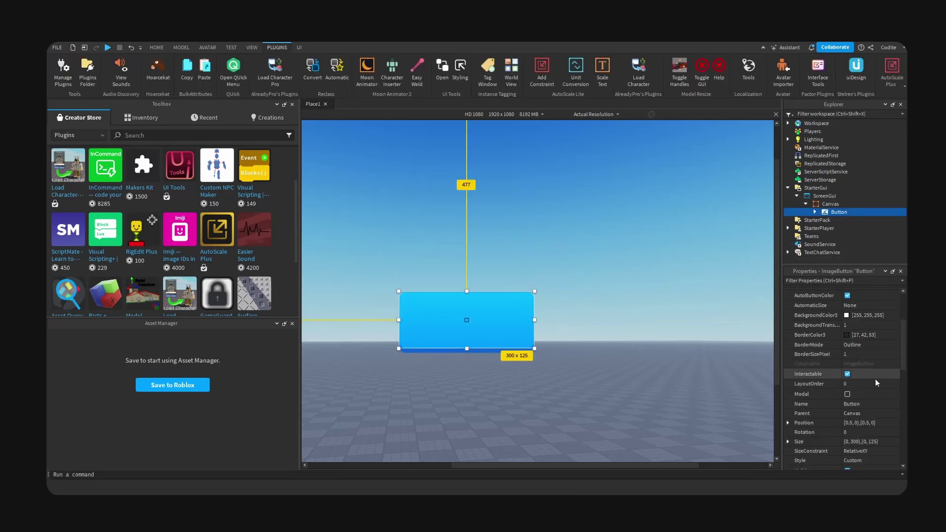
scroll(875, 379, "down", 4)
left_click_drag(782, 323, 732, 323)
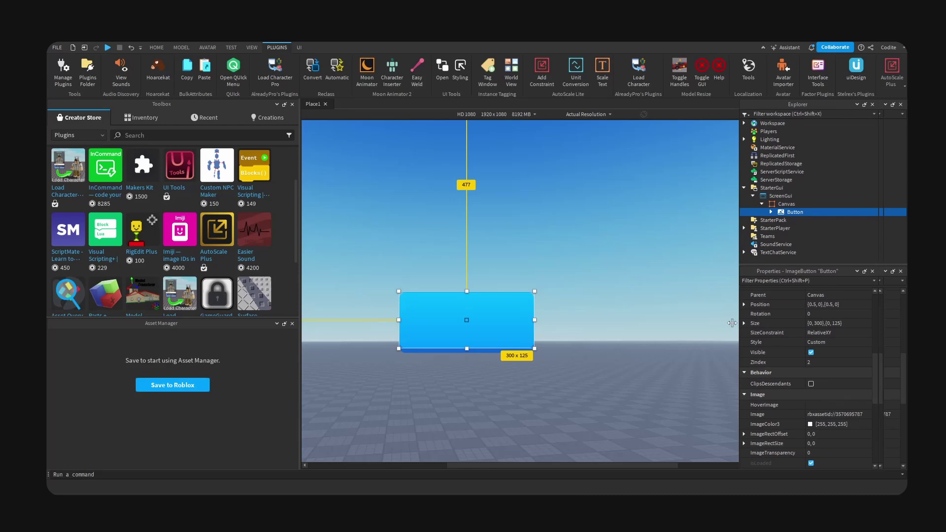
left_click(744, 324)
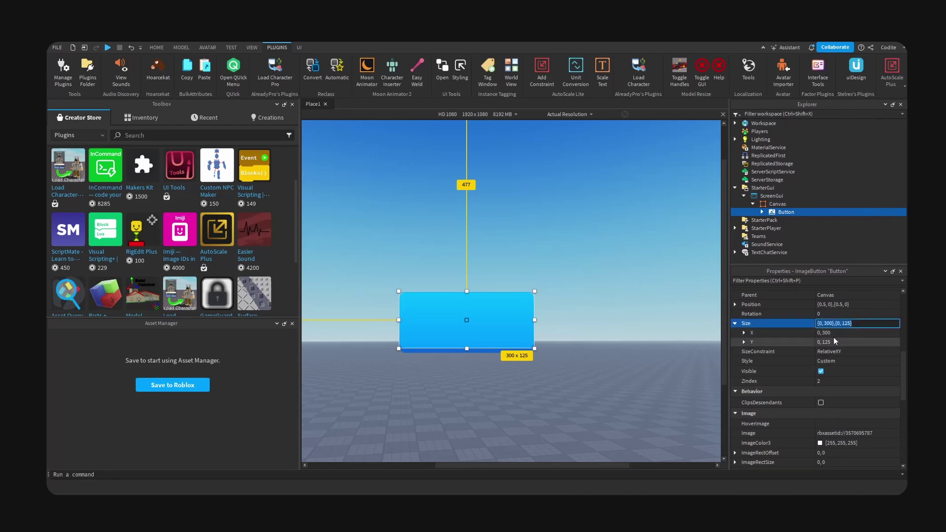
left_click(891, 69)
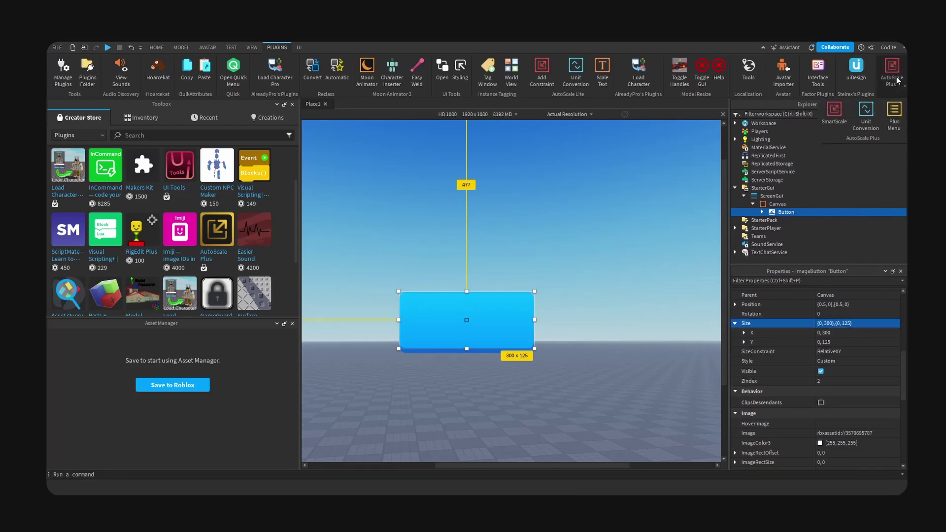
left_click(847, 117)
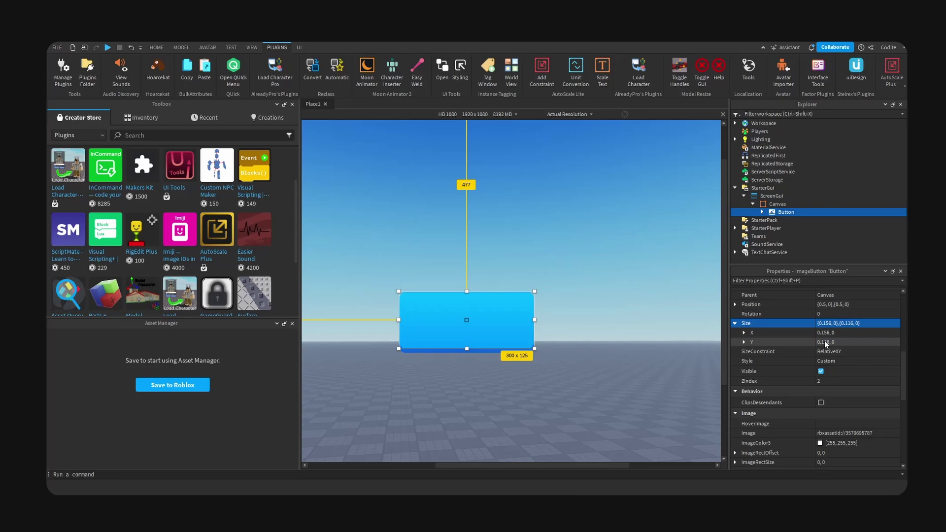
- Open, resize and close the Unit Conversion window, then open the plugin's defaults menu
left_click(667, 342)
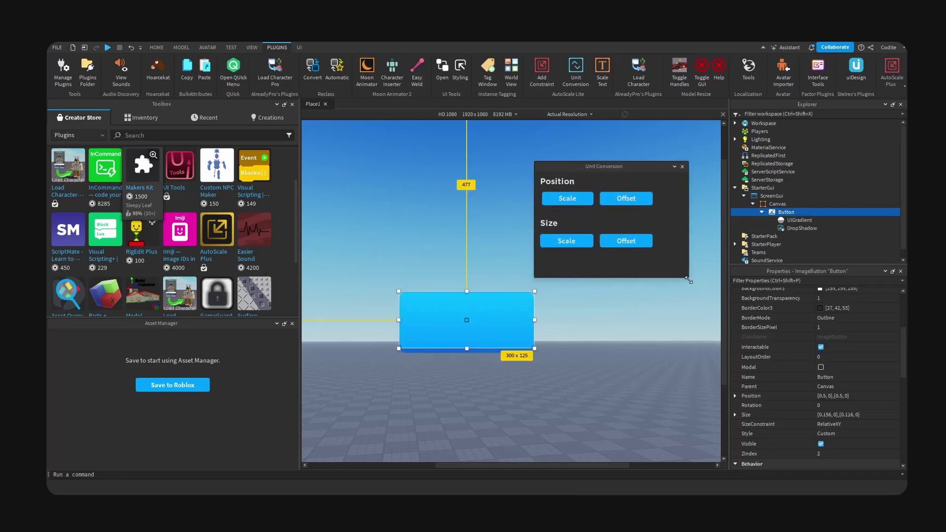
left_click_drag(688, 279, 691, 273)
left_click(684, 167)
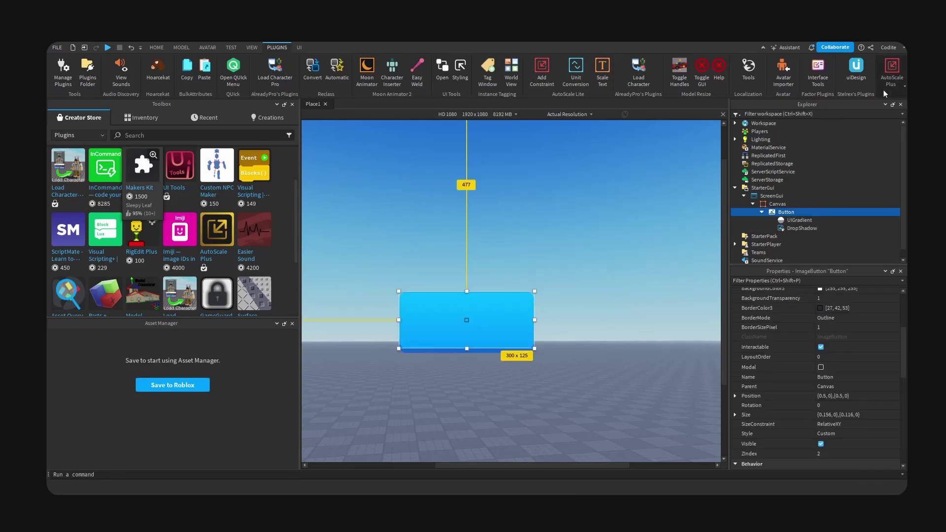
left_click(884, 86)
left_click(894, 117)
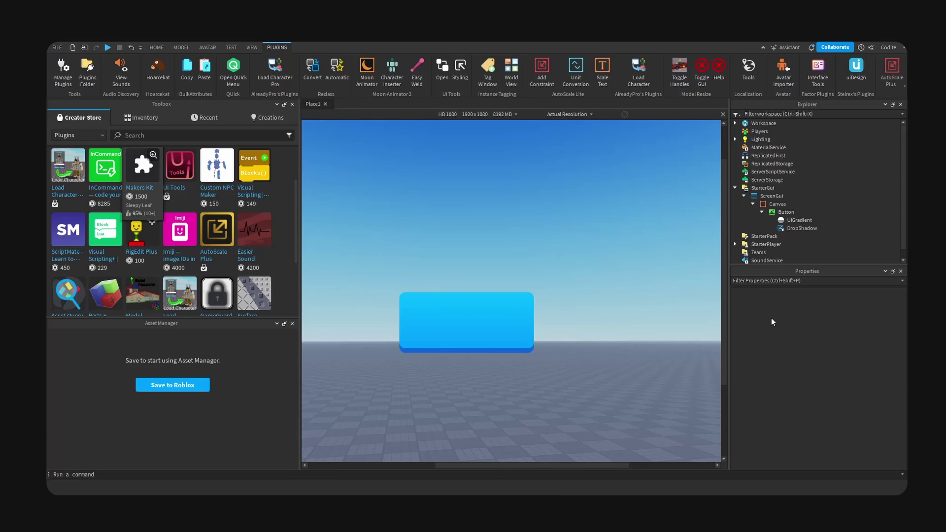
left_click(215, 236)
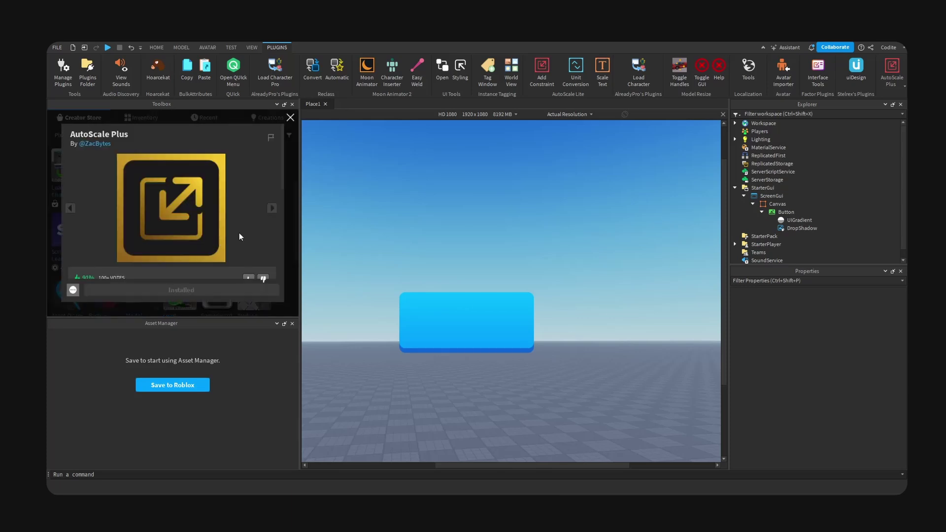
scroll(224, 235, "down", 3)
scroll(225, 237, "up", 3)
left_click_drag(524, 465, 495, 466)
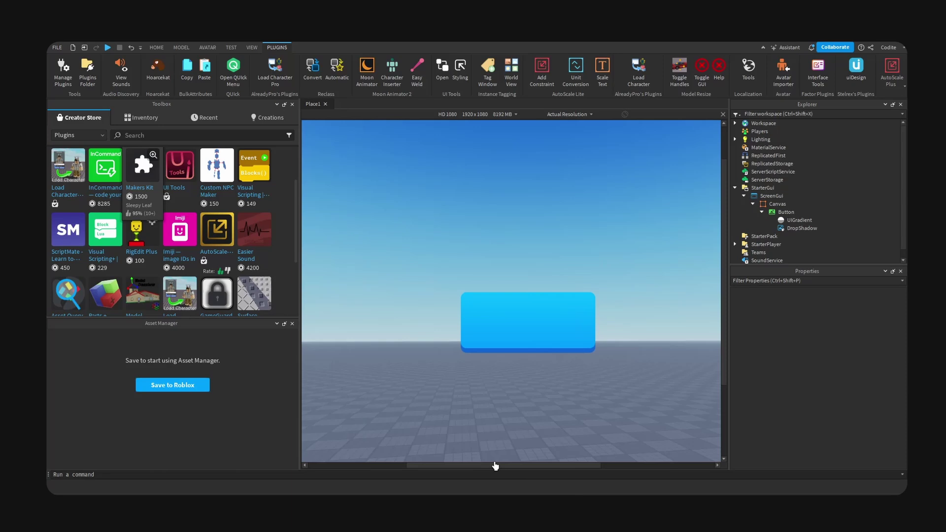